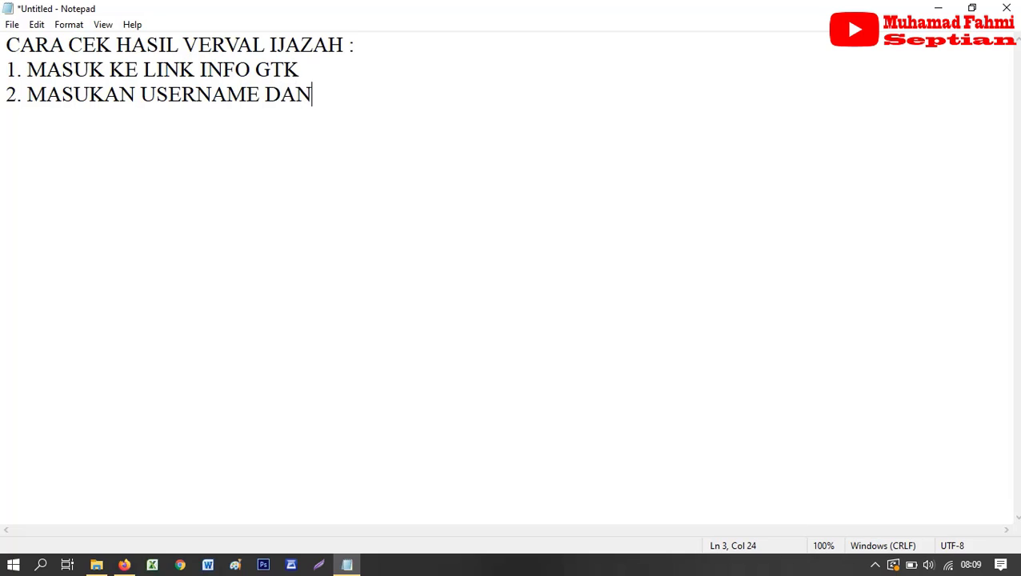
- Finish step 2 ending with 'AN PASSWORD' and start numbered line '3.'
{"action": "type", "text": "PASSWORD"}
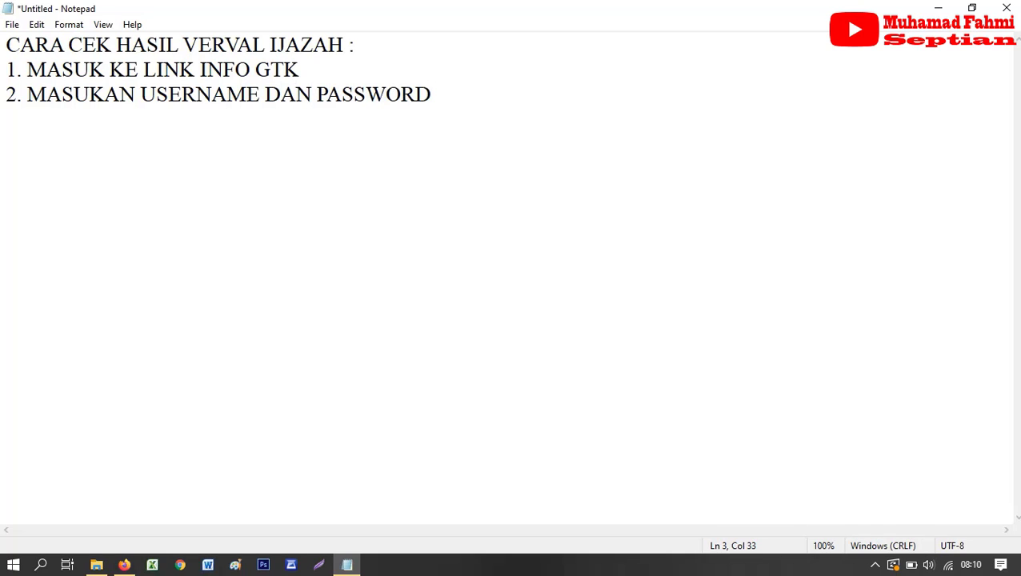
{"action": "key", "text": "Return"}
{"action": "type", "text": "3."}
- In INFO GTK, open the direct GTK login form and fill it from a saved login
{"action": "left_click", "coordinate": [124, 565]}
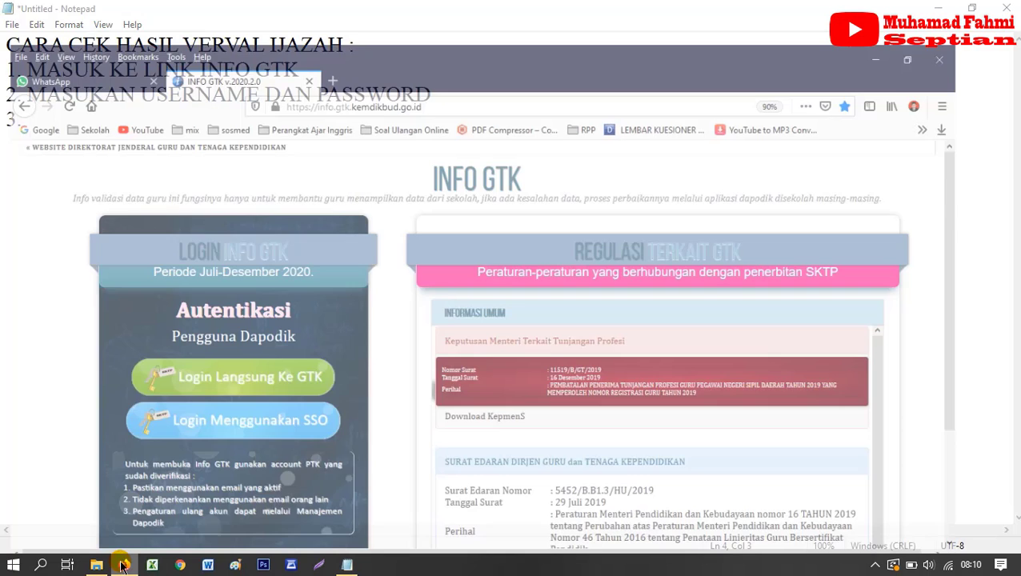
{"action": "left_click", "coordinate": [243, 367]}
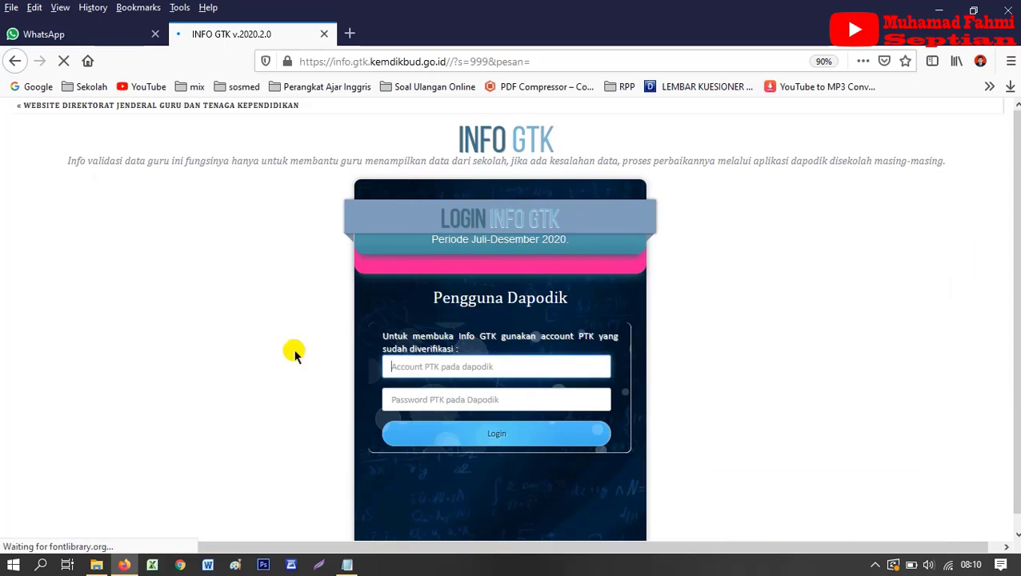
{"action": "left_click", "coordinate": [394, 360]}
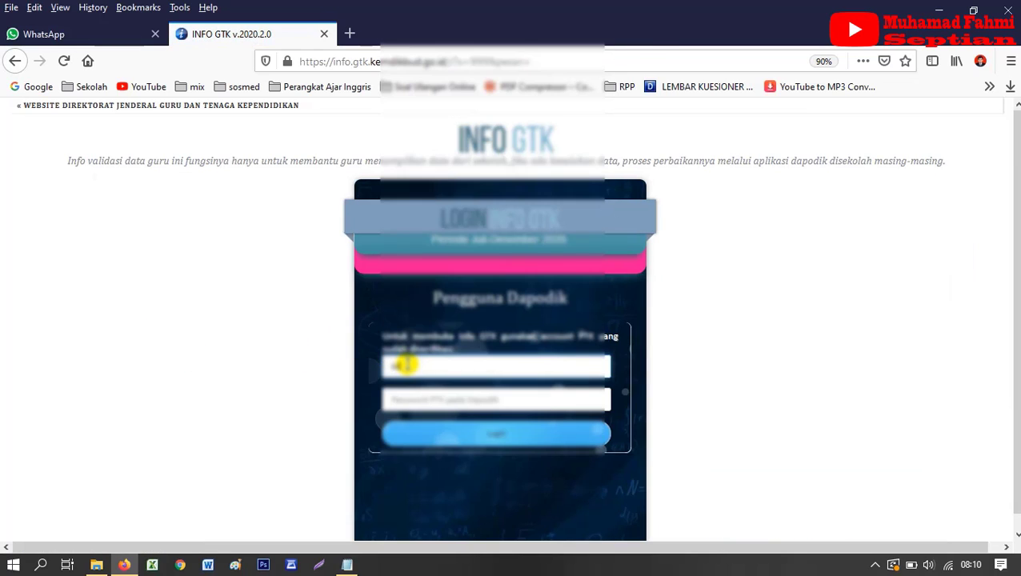
{"action": "left_click", "coordinate": [405, 364]}
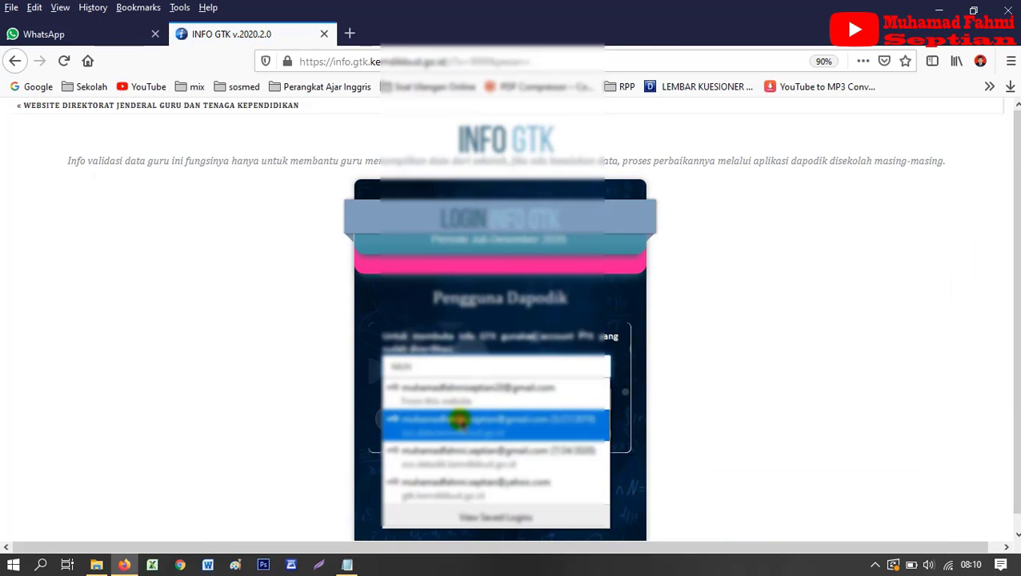
{"action": "left_click", "coordinate": [456, 418]}
{"action": "left_click", "coordinate": [461, 436]}
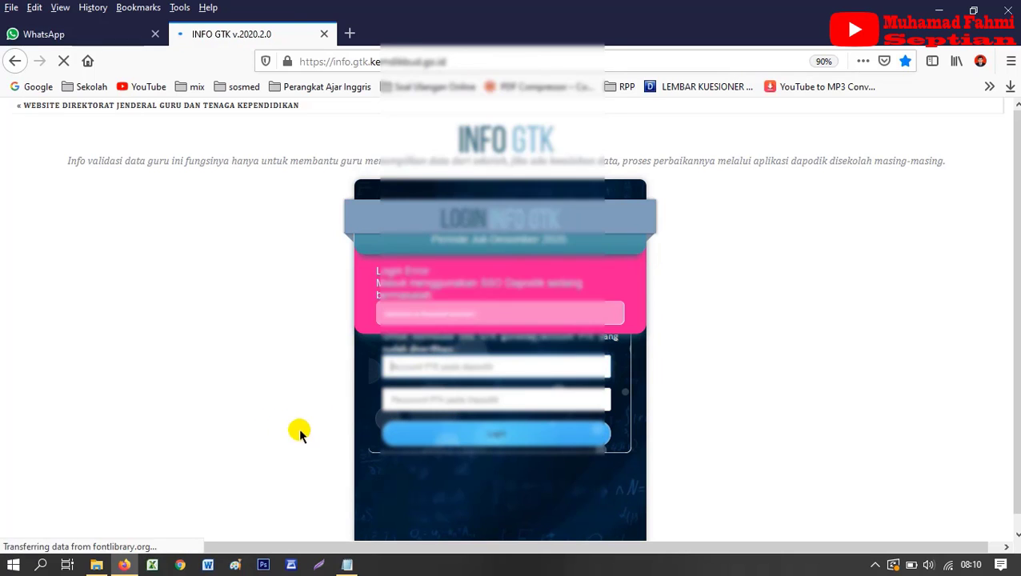
- Sign in with the saved account to reach the Info GTK dashboard, then return to Notepad
{"action": "type", "text": "mu"}
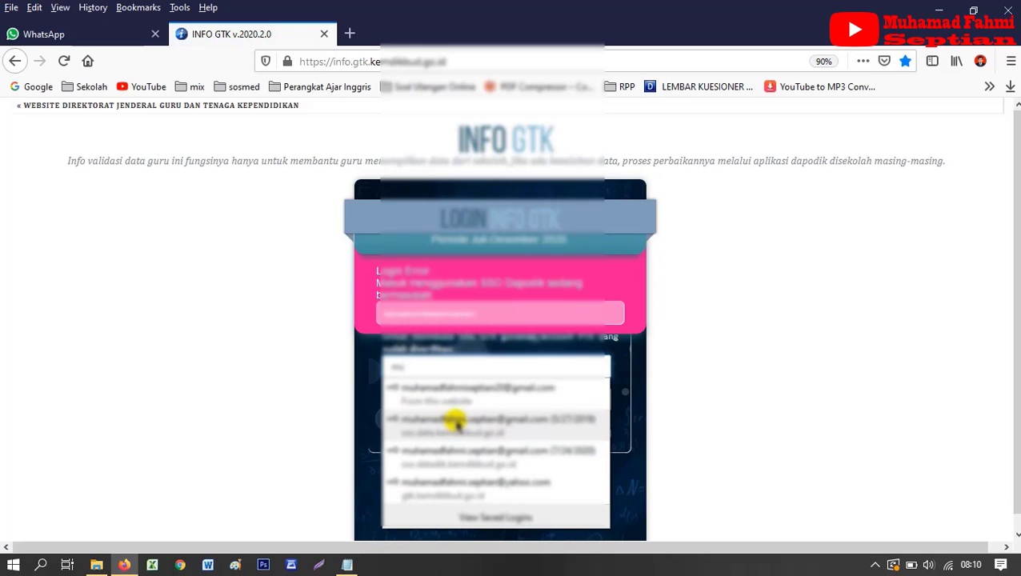
{"action": "left_click", "coordinate": [451, 451]}
{"action": "left_click", "coordinate": [468, 430]}
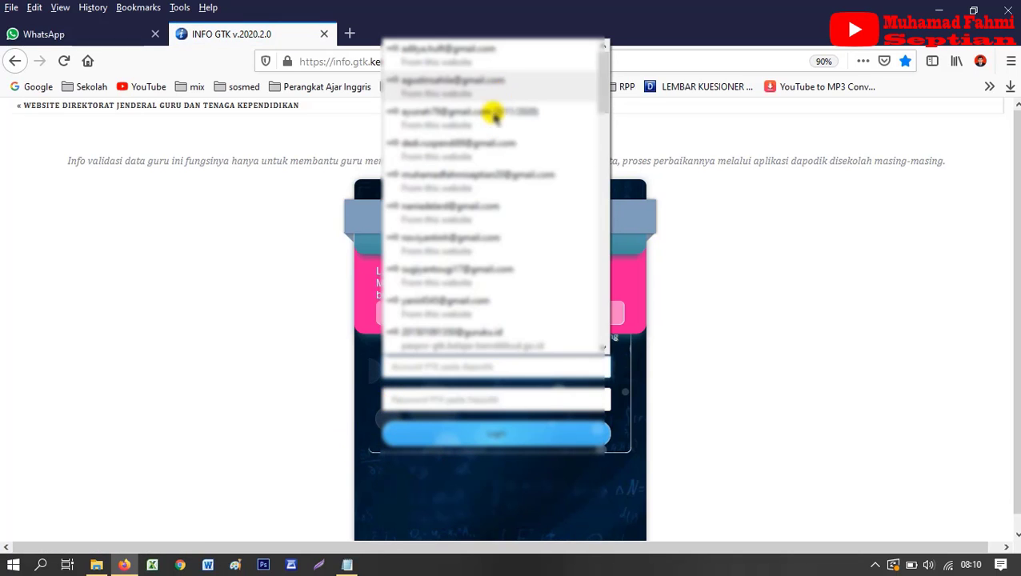
{"action": "left_click", "coordinate": [458, 174]}
{"action": "left_click", "coordinate": [447, 434]}
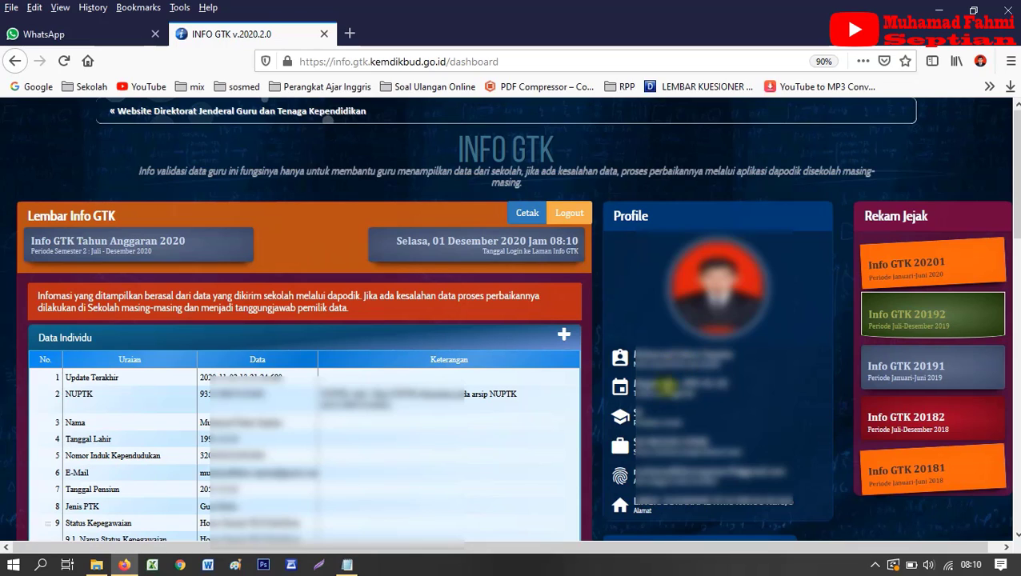
{"action": "left_click", "coordinate": [346, 564]}
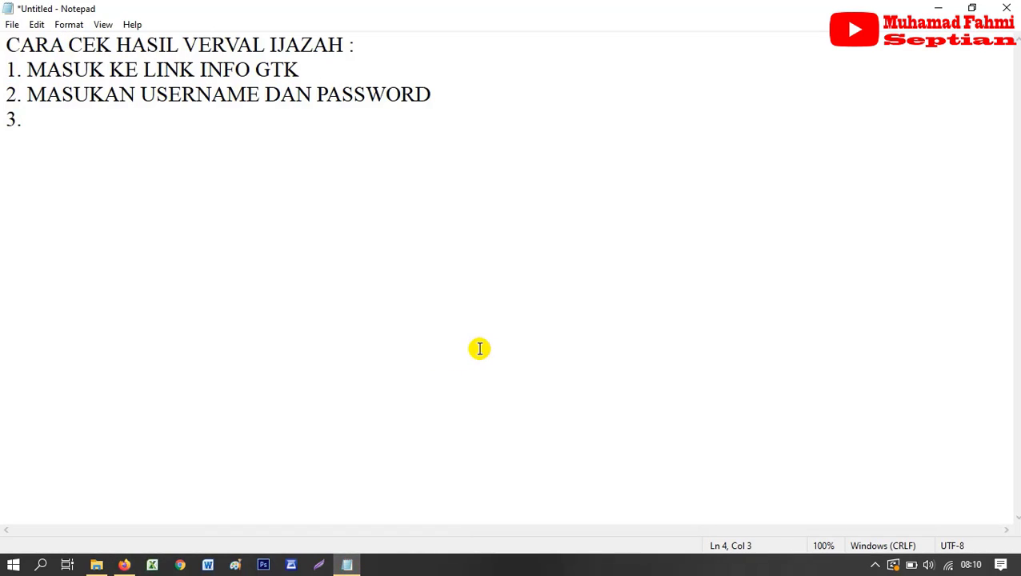
- Write step 3 as 'SETELAH MASUK KE TAM[ILAN INFO GTK, KITA SCROL KE BAWAH'
{"action": "type", "text": "pada"}
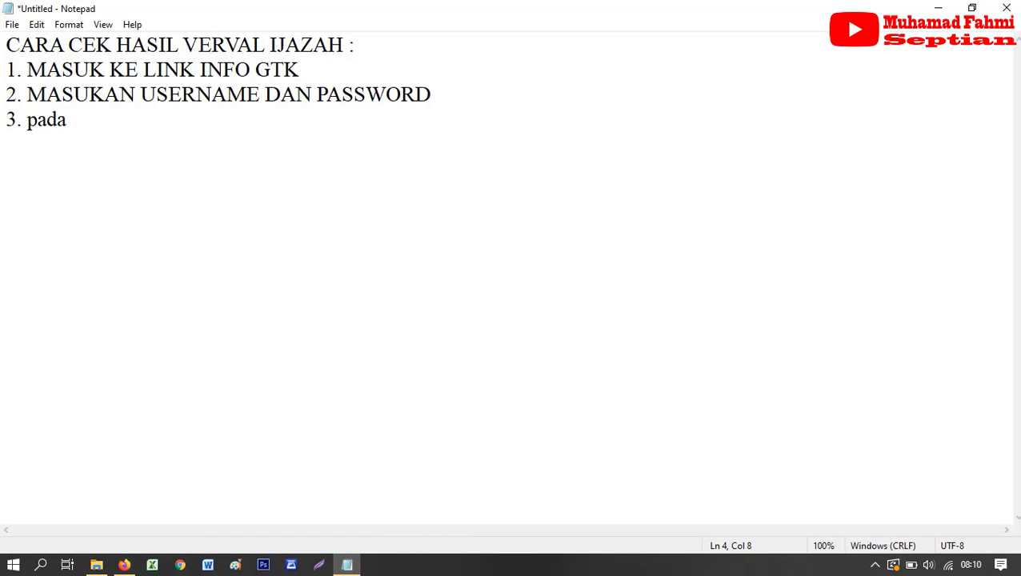
{"action": "key", "text": "BackSpace"}
{"action": "key", "text": "BackSpace"}
{"action": "key", "text": "BackSpace"}
{"action": "key", "text": "BackSpace"}
{"action": "type", "text": "PADA"}
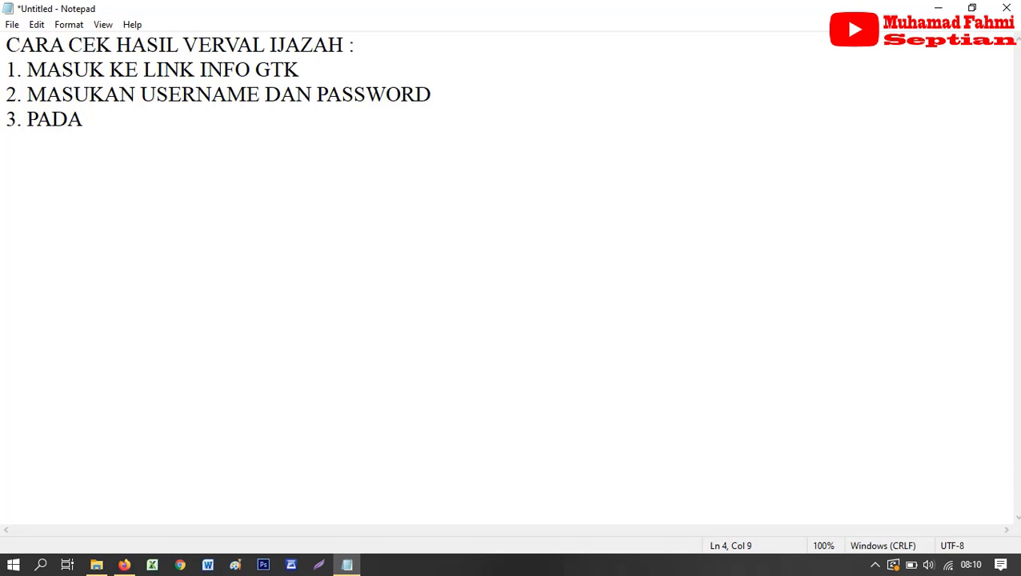
{"action": "key", "text": "BackSpace"}
{"action": "key", "text": "BackSpace"}
{"action": "key", "text": "BackSpace"}
{"action": "key", "text": "BackSpace"}
{"action": "type", "text": "SETE"}
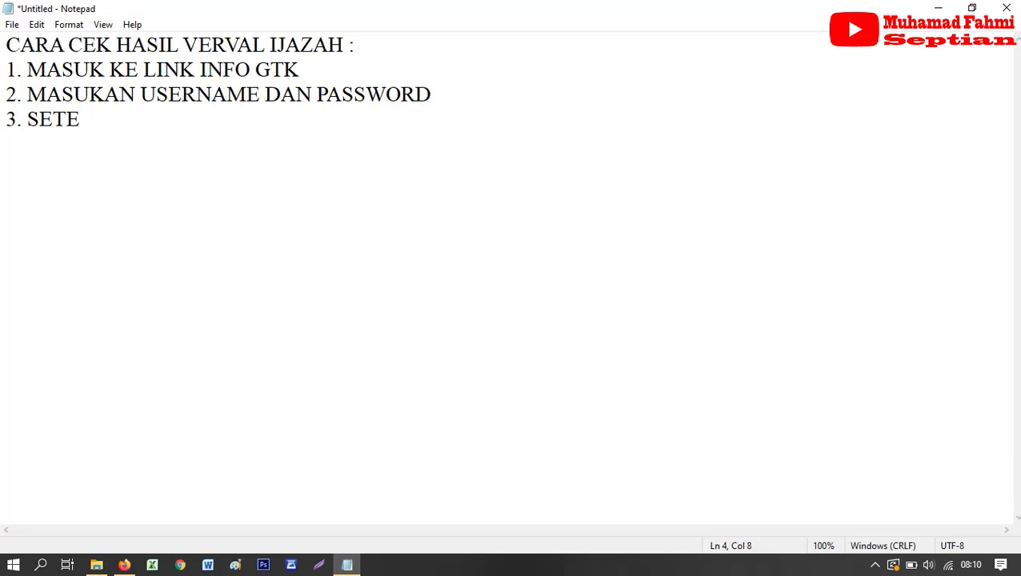
{"action": "type", "text": "LAH MASUK"}
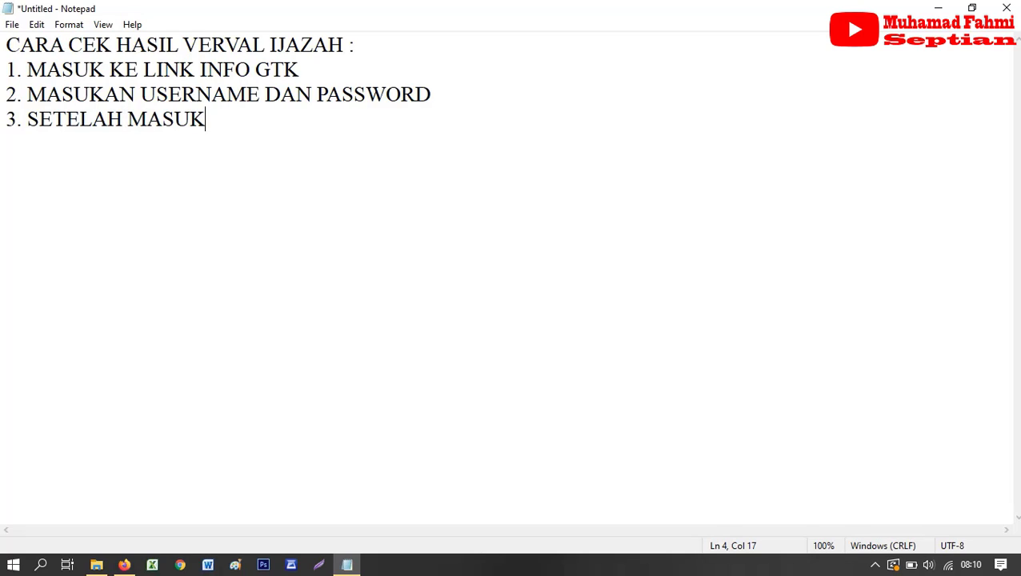
{"action": "type", "text": " KE TAM"}
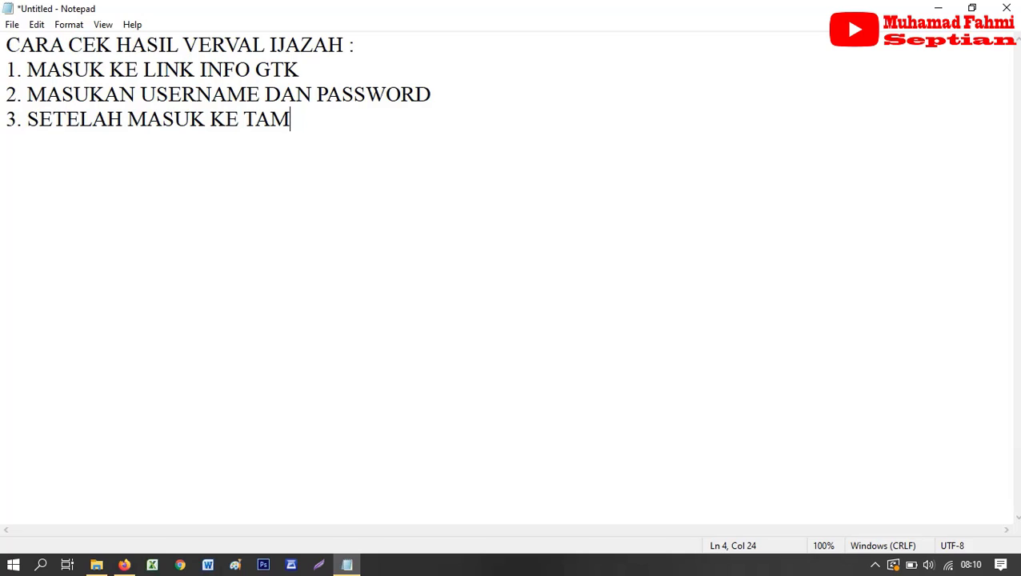
{"action": "type", "text": "[ILAN INF"}
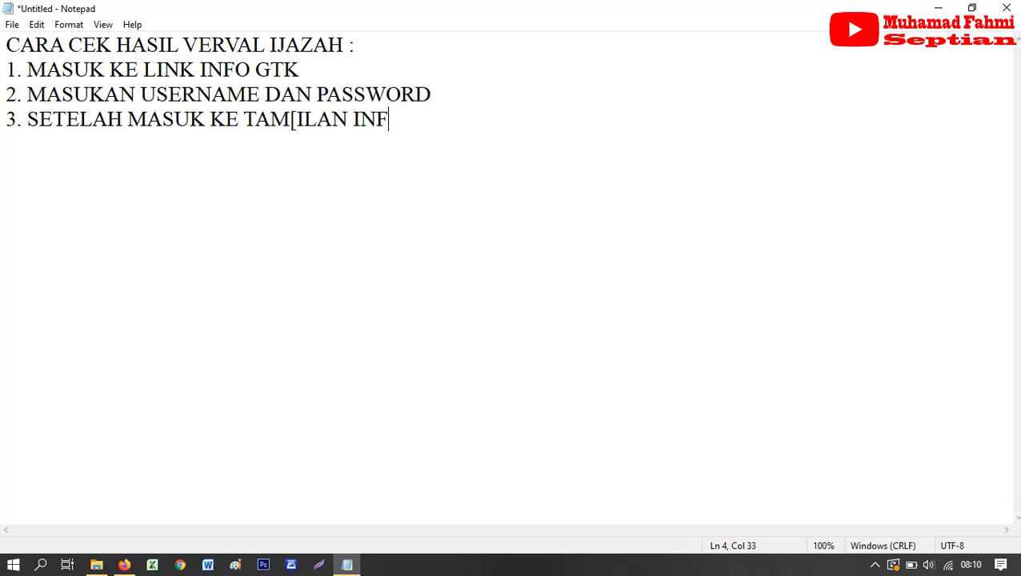
{"action": "type", "text": "O GTK"}
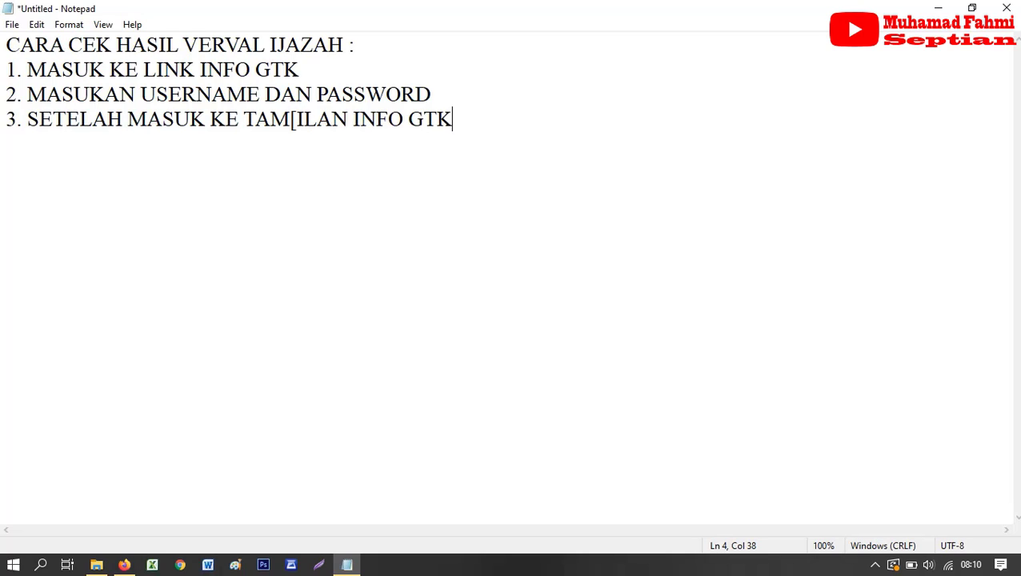
{"action": "type", "text": ", KITA SCROL"}
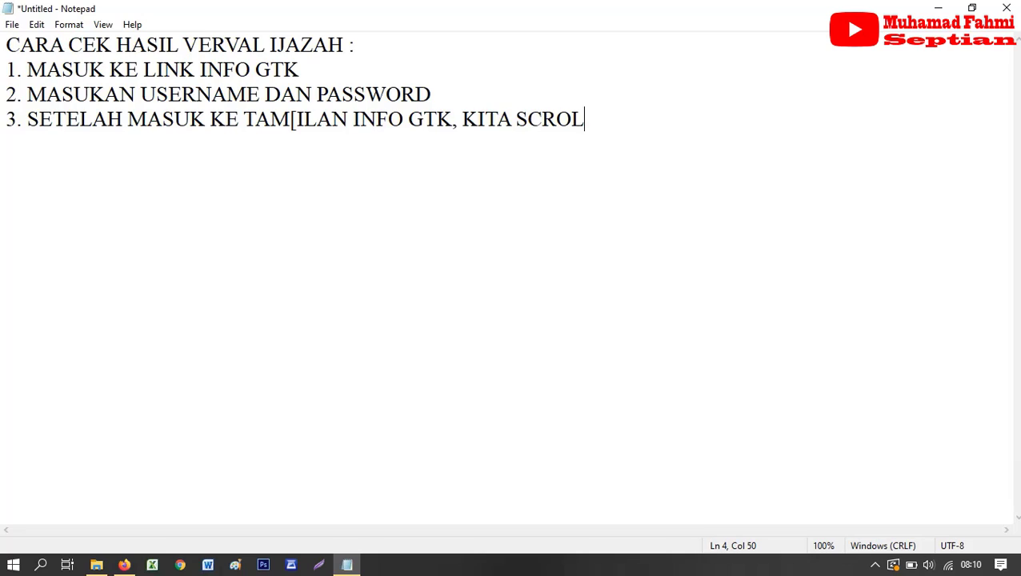
{"action": "type", "text": " KE BAWAH"}
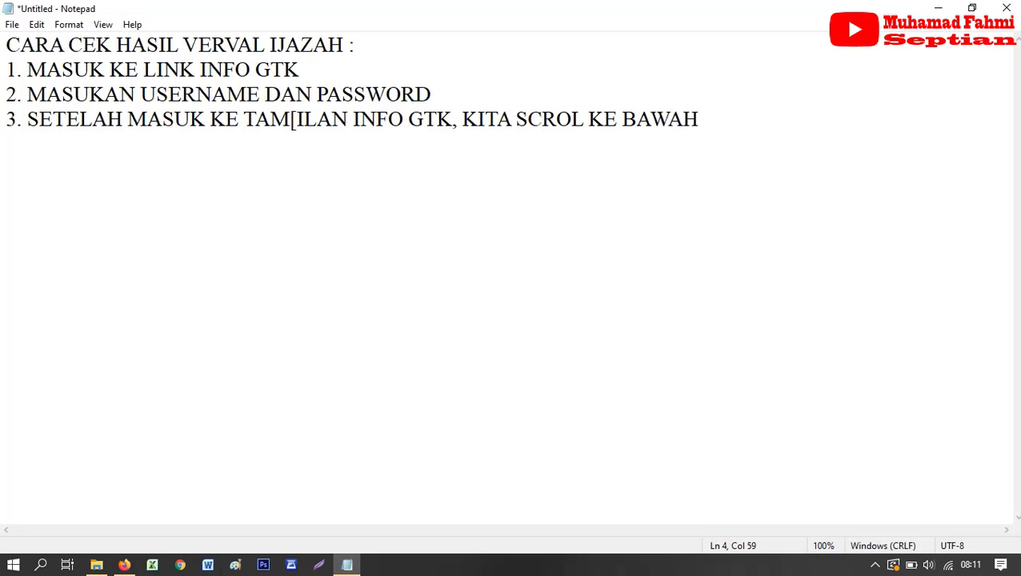
- Start line '4', scroll down the Info GTK dashboard in Firefox, and come back to Notepad
{"action": "key", "text": "Return"}
{"action": "type", "text": "4."}
{"action": "left_click", "coordinate": [124, 565]}
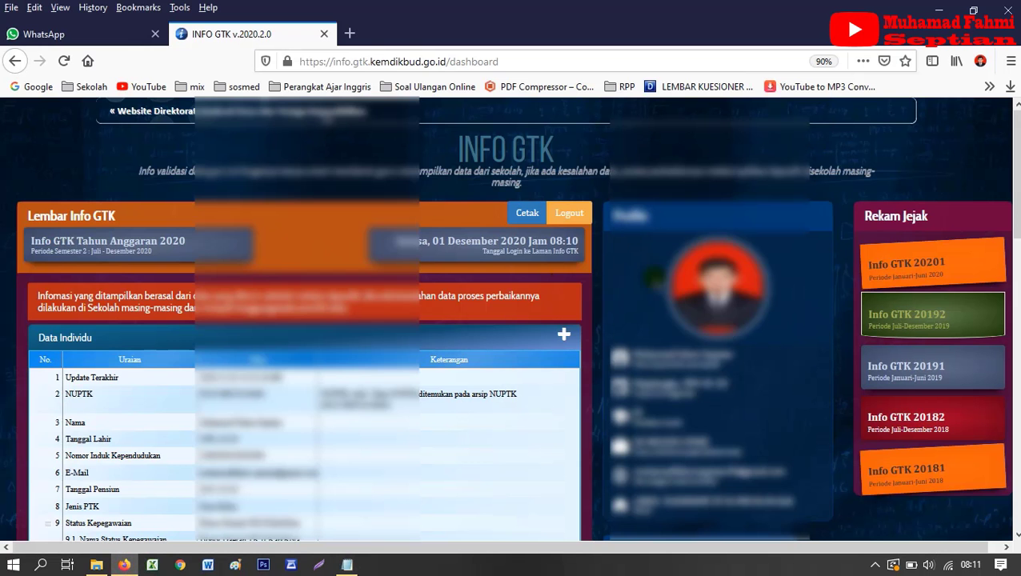
{"action": "scroll", "coordinate": [570, 279], "scroll_direction": "down", "scroll_amount": 3}
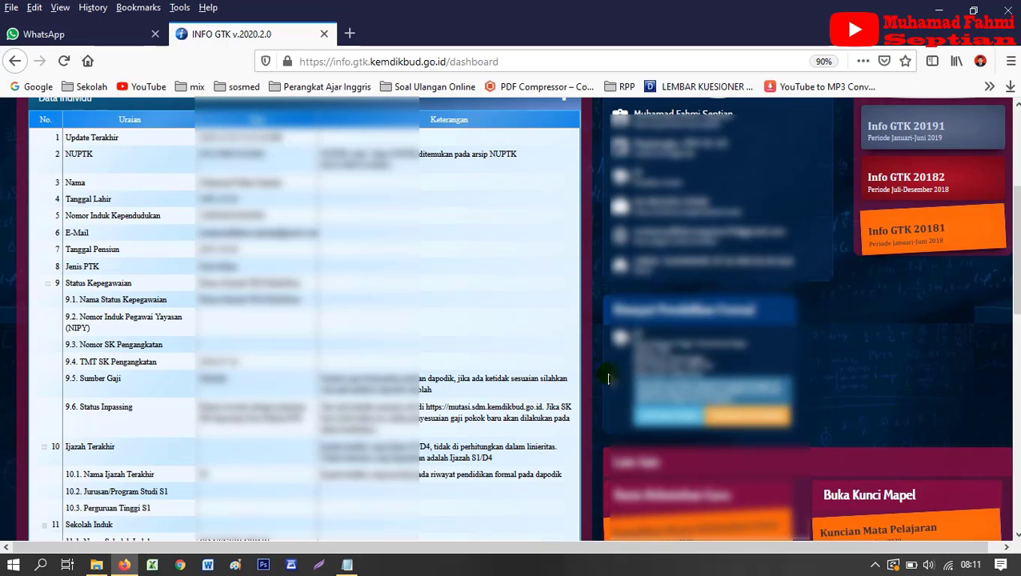
{"action": "left_click", "coordinate": [348, 565]}
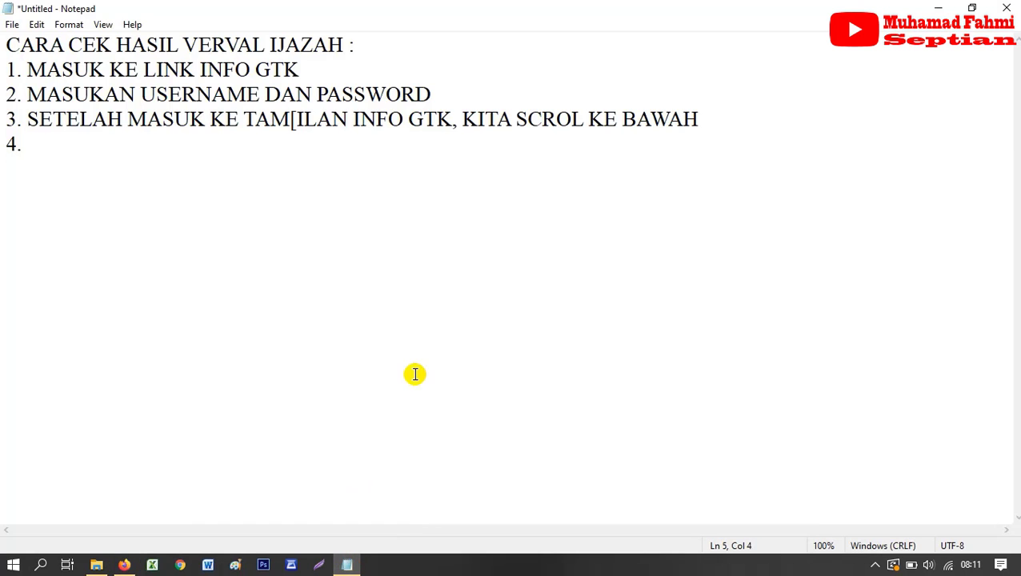
- Write step 4 'DI MENU RIWAYTAT PENDIDIKAN FORMAL, KITA KLIK CEK VALIDASI' and open Lihat Hasil Validasi
{"action": "type", "text": "DI MEN"}
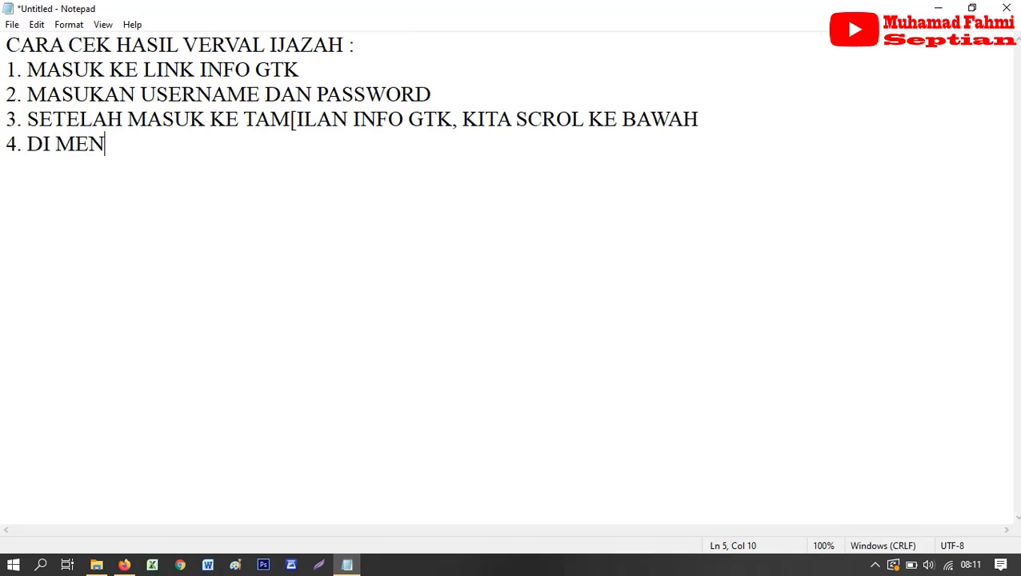
{"action": "type", "text": "U RIWAY"}
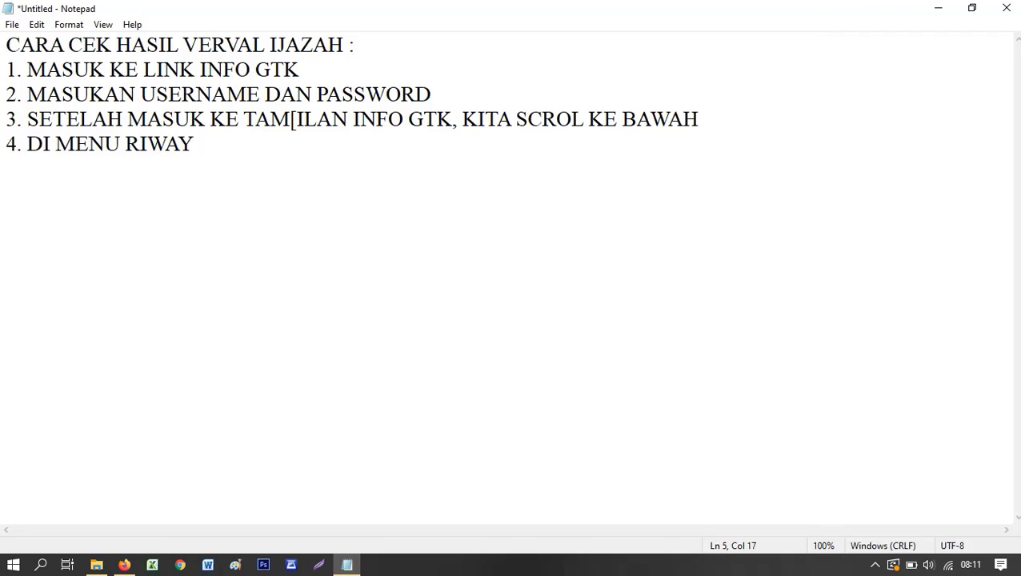
{"action": "type", "text": "TAT PE"}
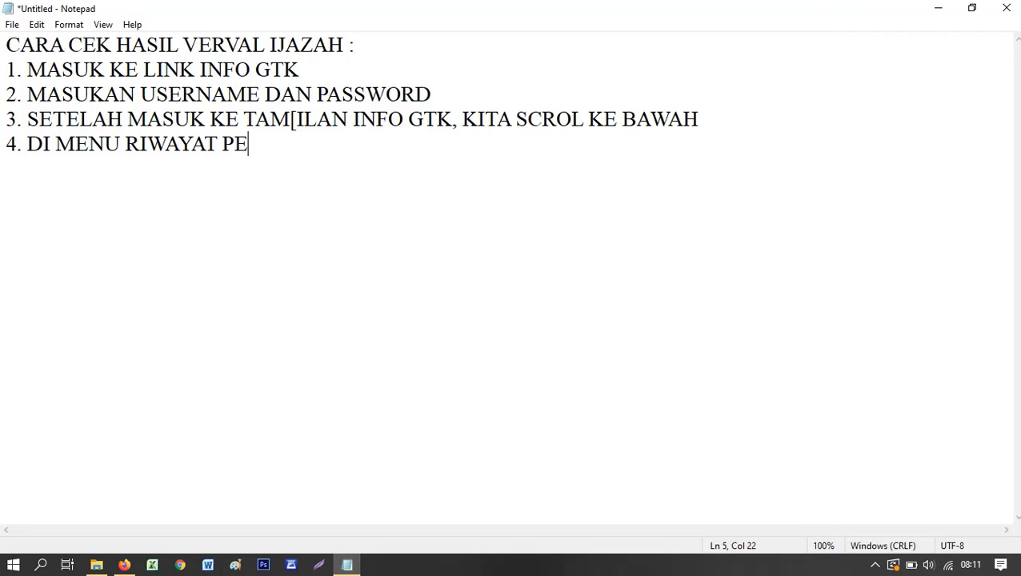
{"action": "type", "text": "NDIDIKAN F"}
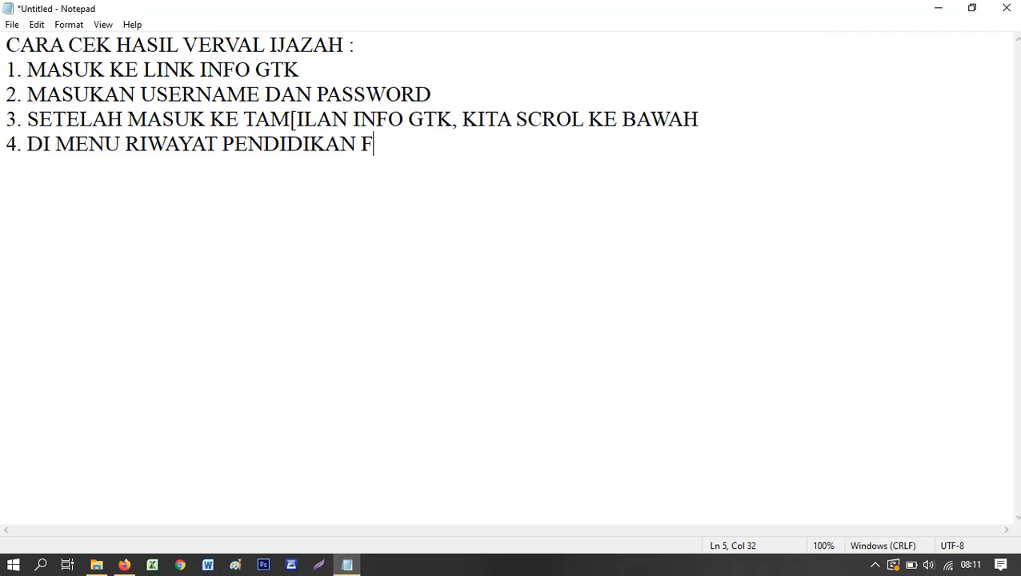
{"action": "type", "text": "ORMAL, "}
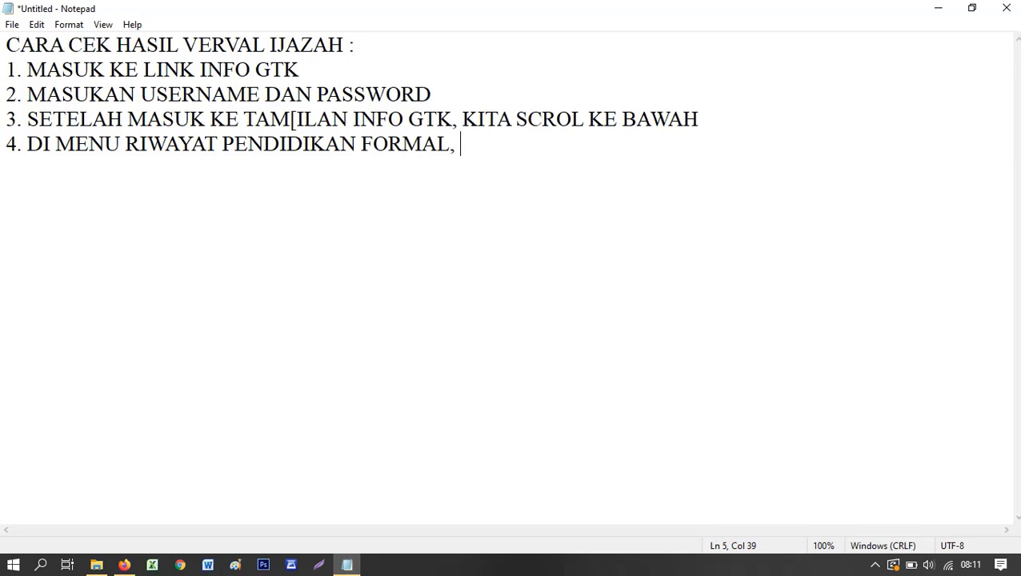
{"action": "type", "text": "KITA KLI"}
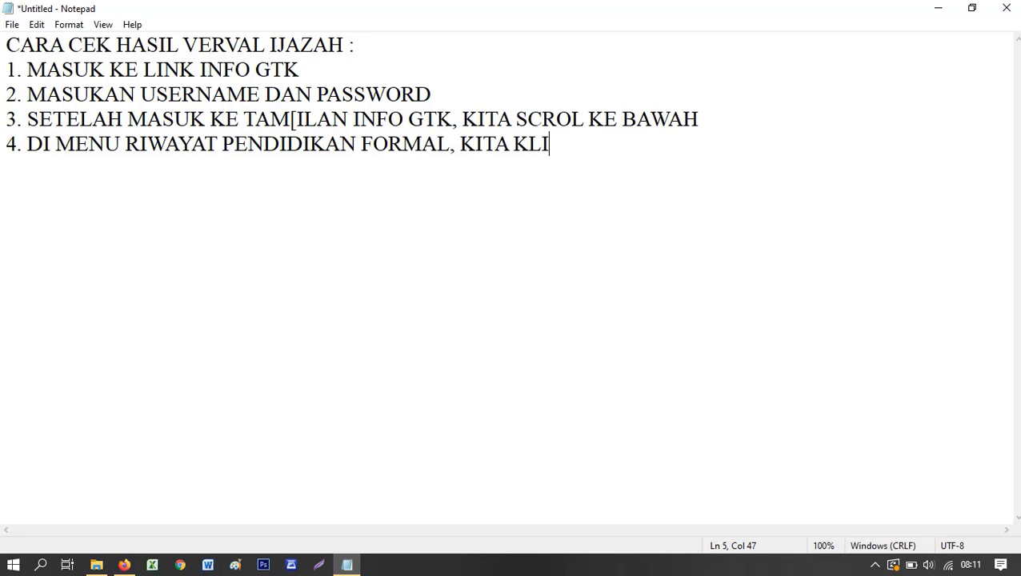
{"action": "type", "text": "K CEK VALIDA"}
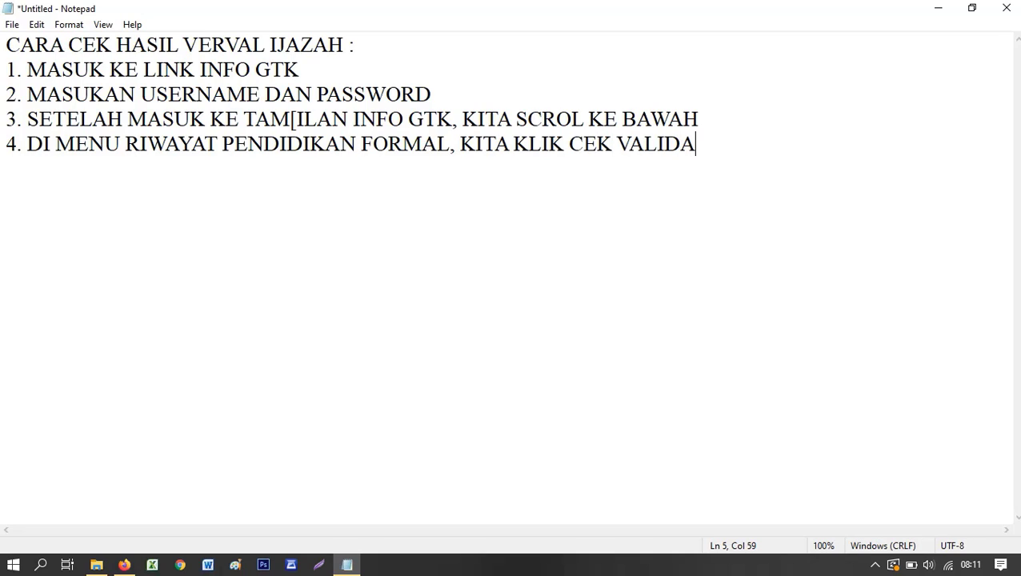
{"action": "type", "text": "SI"}
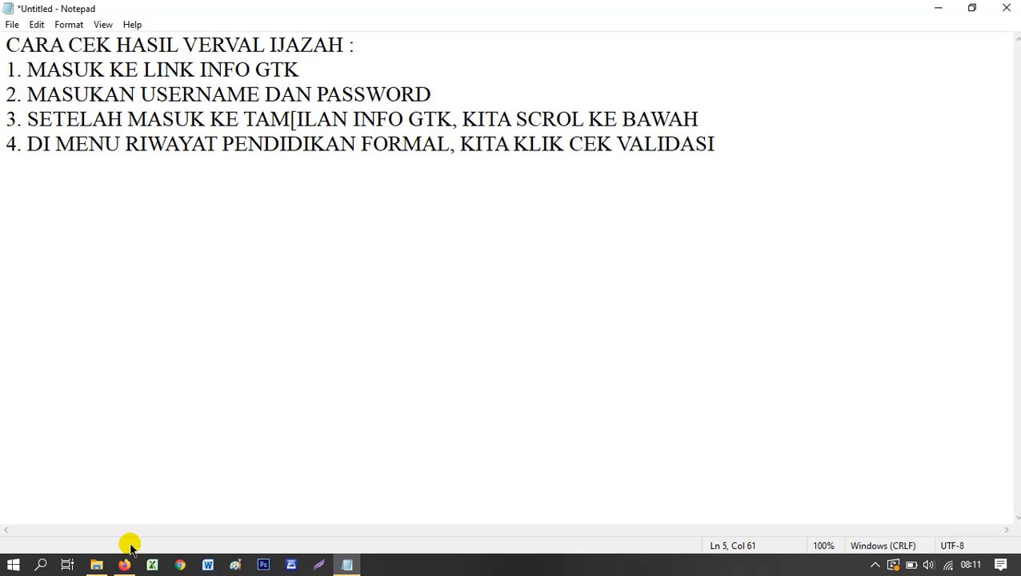
{"action": "left_click", "coordinate": [124, 565]}
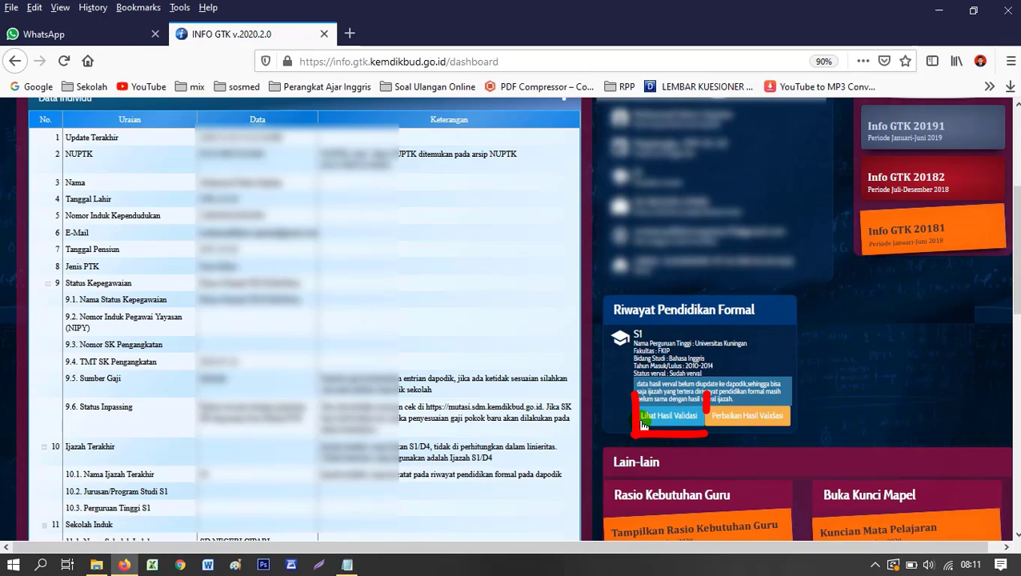
{"action": "left_click", "coordinate": [645, 417]}
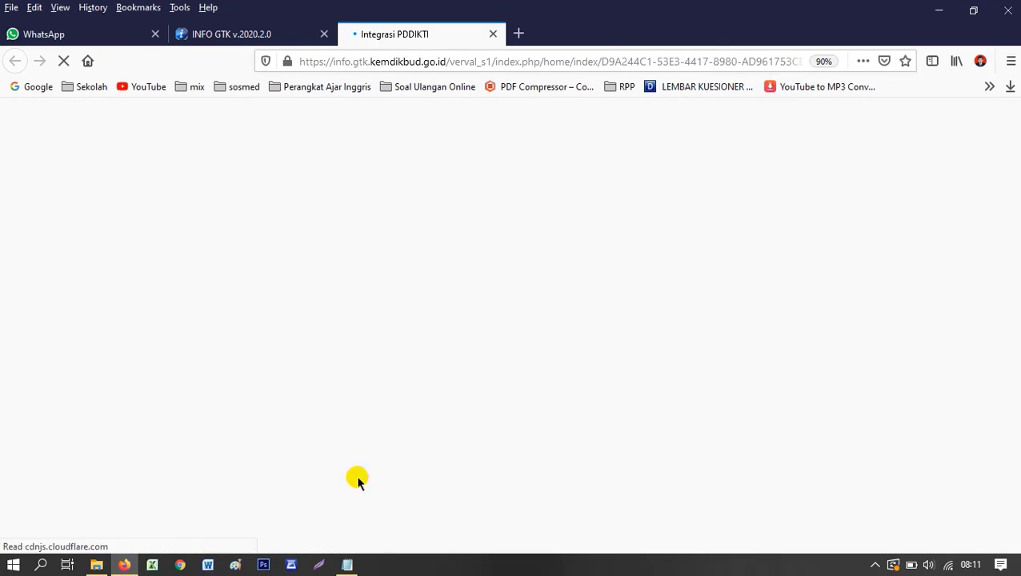
- Append 'ATAU LIHAT HASIL VERVAL' to step 4, checking the verification page in Firefox
{"action": "left_click", "coordinate": [343, 565]}
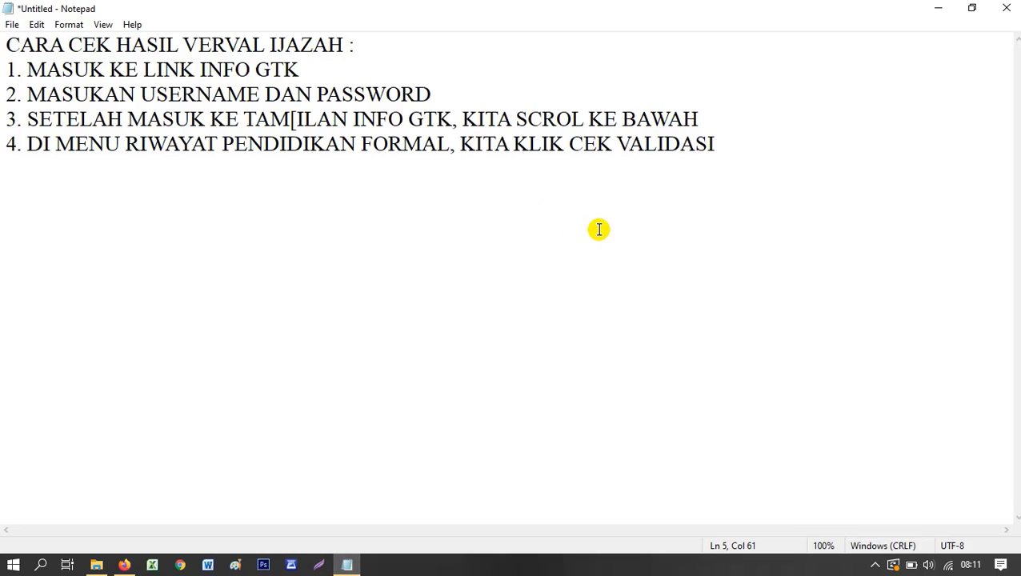
{"action": "type", "text": "ATAU"}
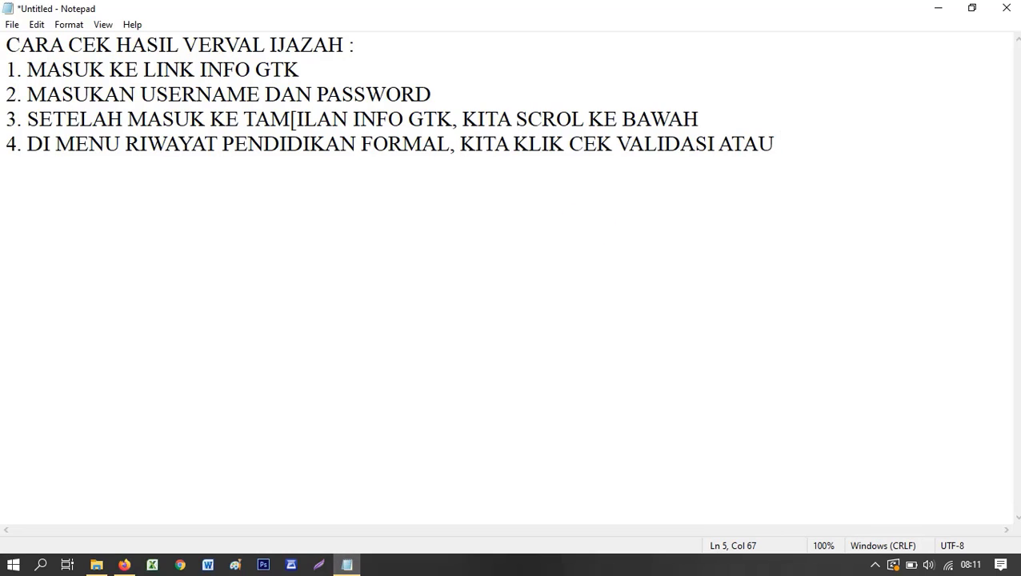
{"action": "type", "text": " LIHAT H"}
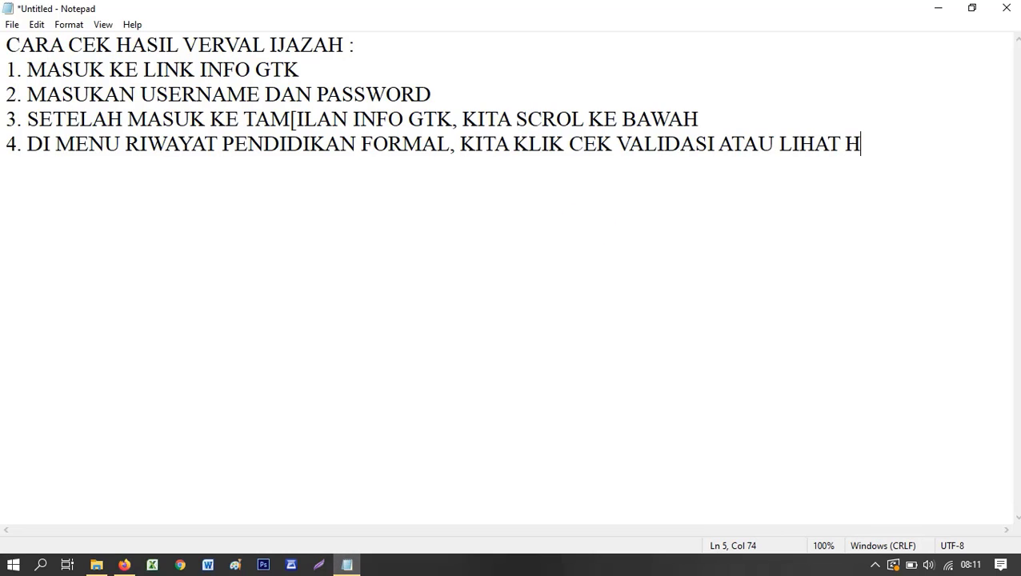
{"action": "type", "text": "ASIL VER"}
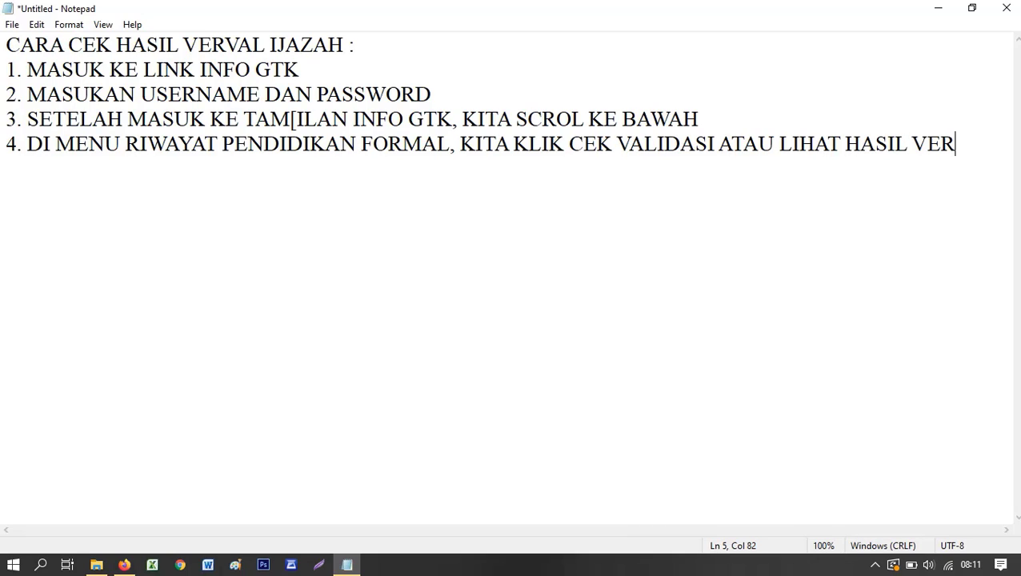
{"action": "type", "text": "VAL"}
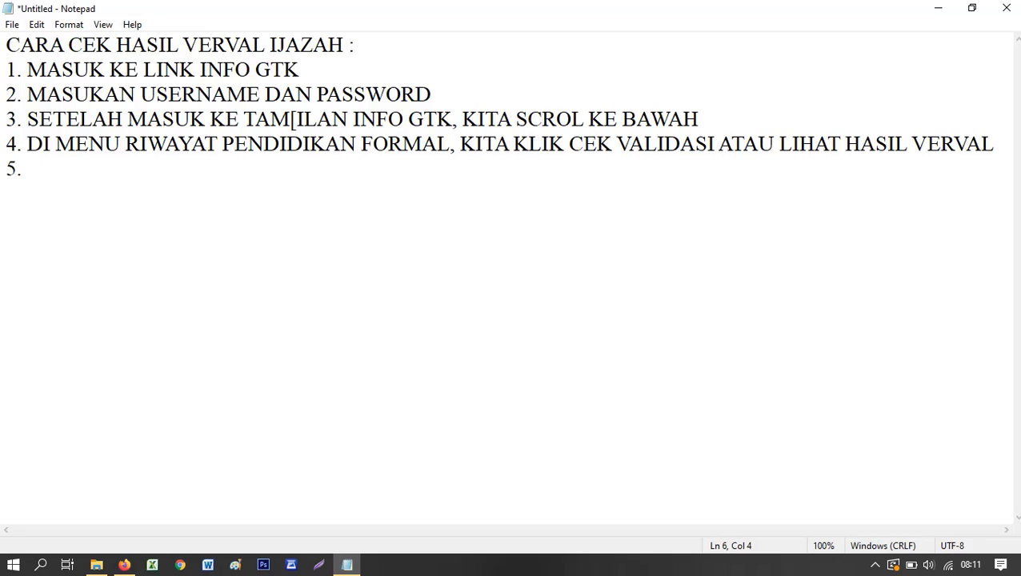
{"action": "left_click", "coordinate": [126, 566]}
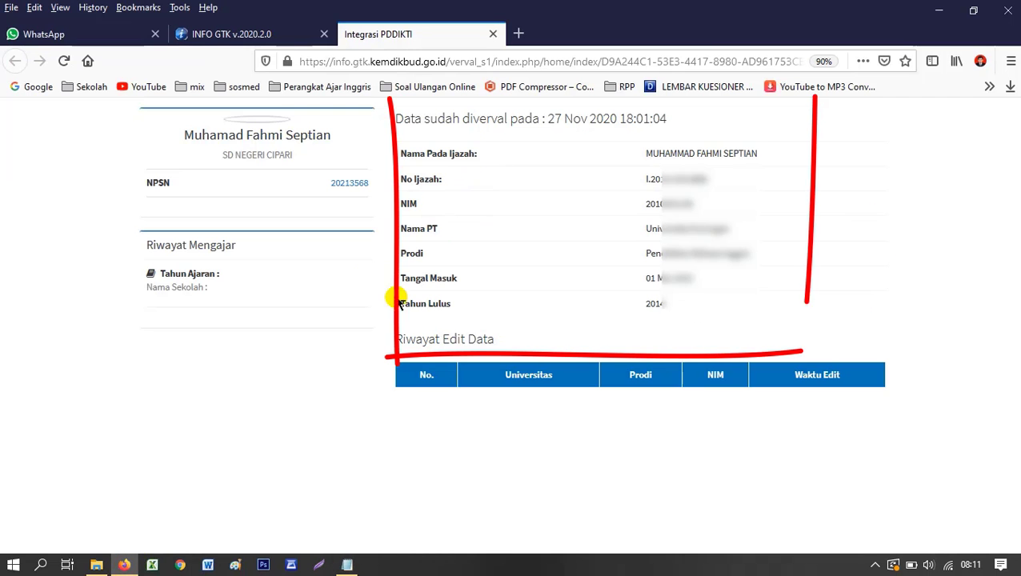
{"action": "left_click", "coordinate": [346, 565]}
- Type step 5 'SETELAH ITU AKAN MUNCUL NAMA PTK DAN NAMA PERGURUAN TINGGI SESUA'
{"action": "type", "text": "SETEL"}
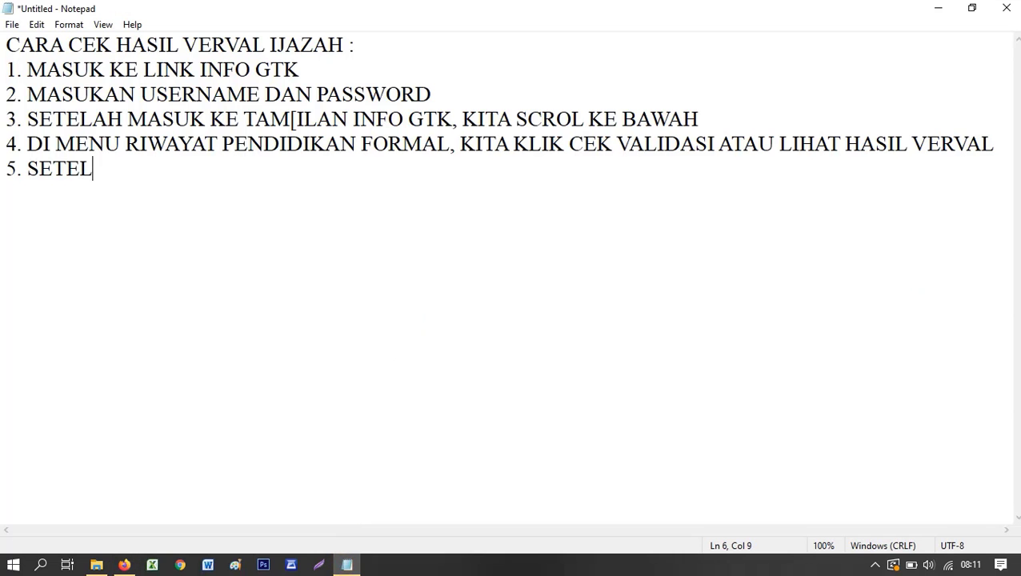
{"action": "type", "text": "AH ITU AKAN "}
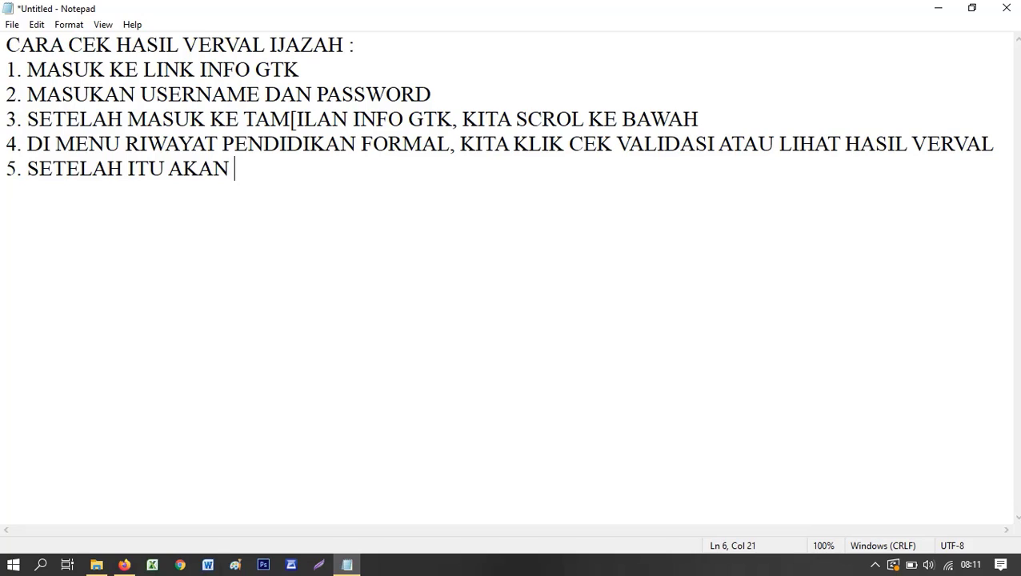
{"action": "type", "text": "MUNCU"}
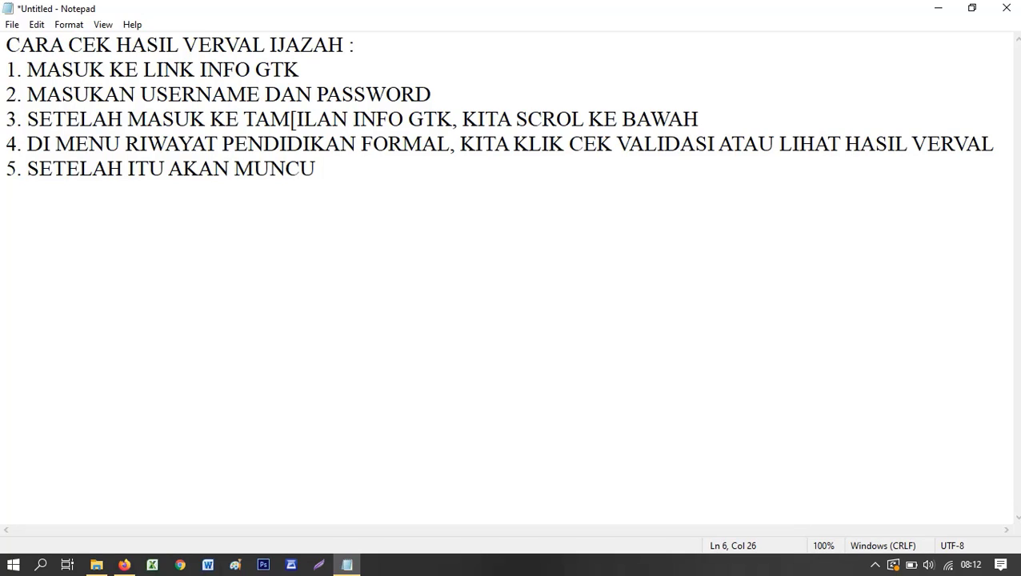
{"action": "type", "text": "L NAMA"}
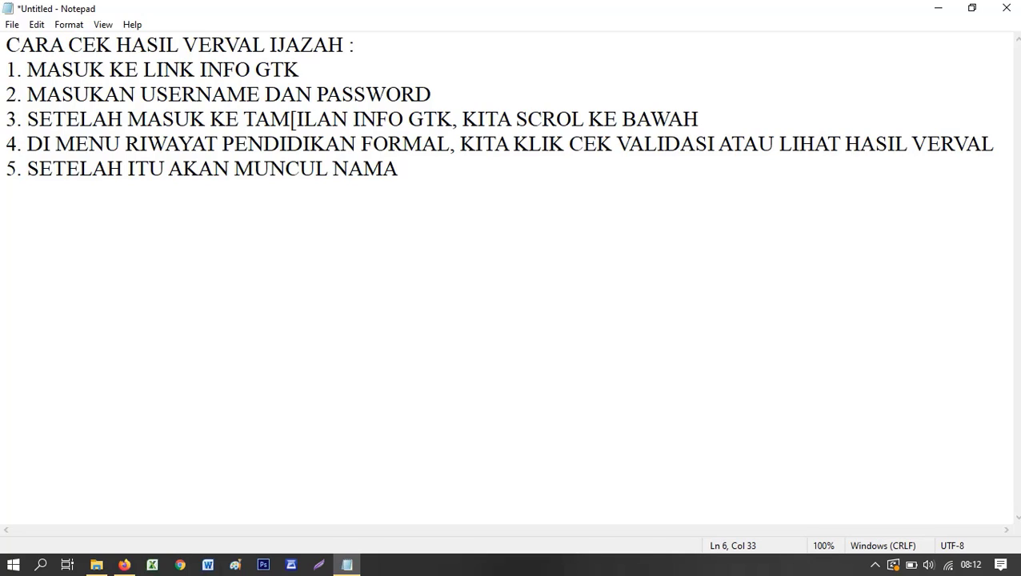
{"action": "type", "text": " PTK DAN NAMA PERGURUAN"}
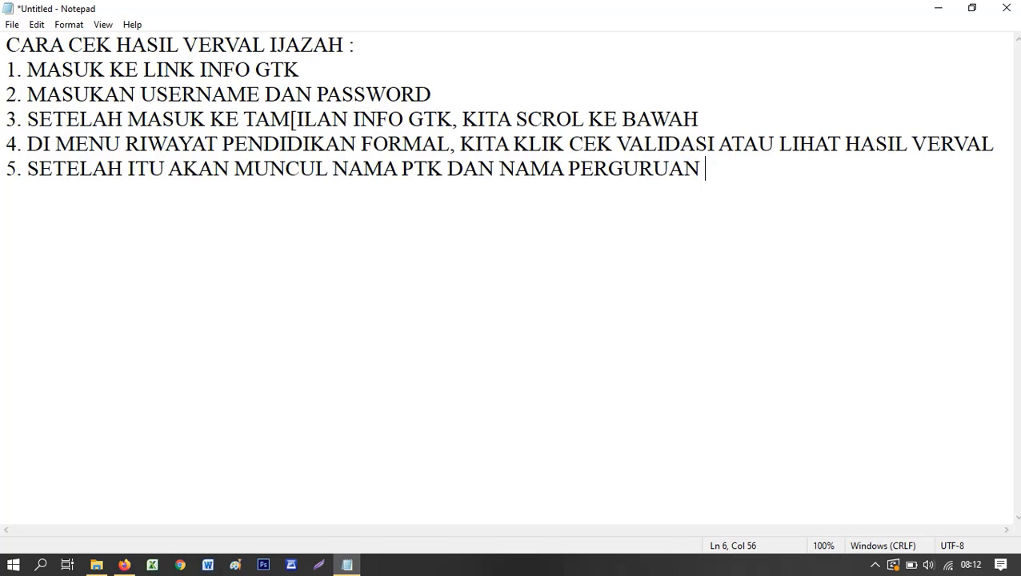
{"action": "type", "text": " TINGGI"}
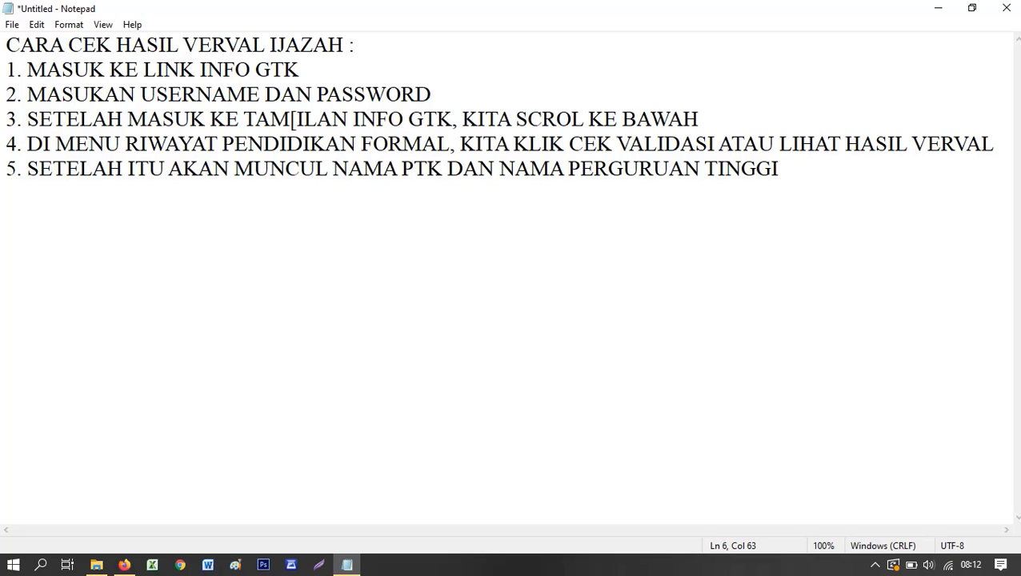
{"action": "type", "text": " SESUAI"}
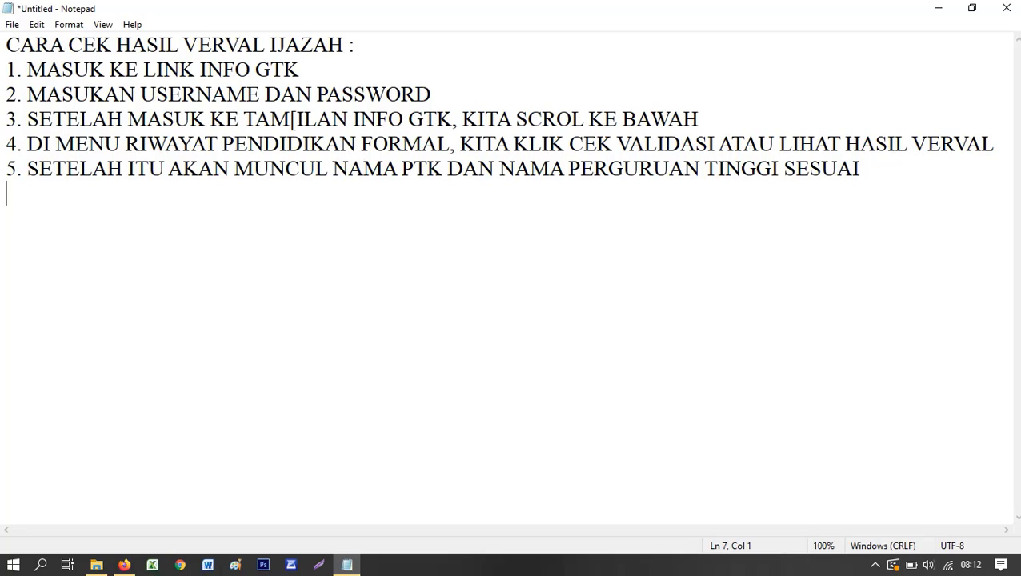
- Write step 6 'APABILA IDENTITAS DI MENU TERSEBUT SUDAH BENAR, MAKA IJAZAH SUDAH BERHASIL DI VERVAL'
{"action": "type", "text": "APA"}
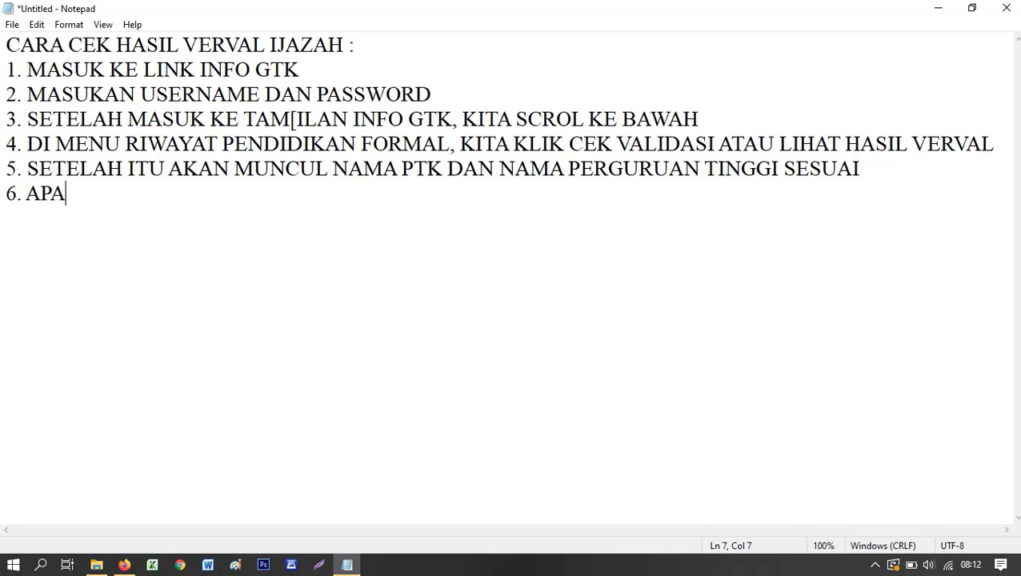
{"action": "type", "text": "BILA NAM"}
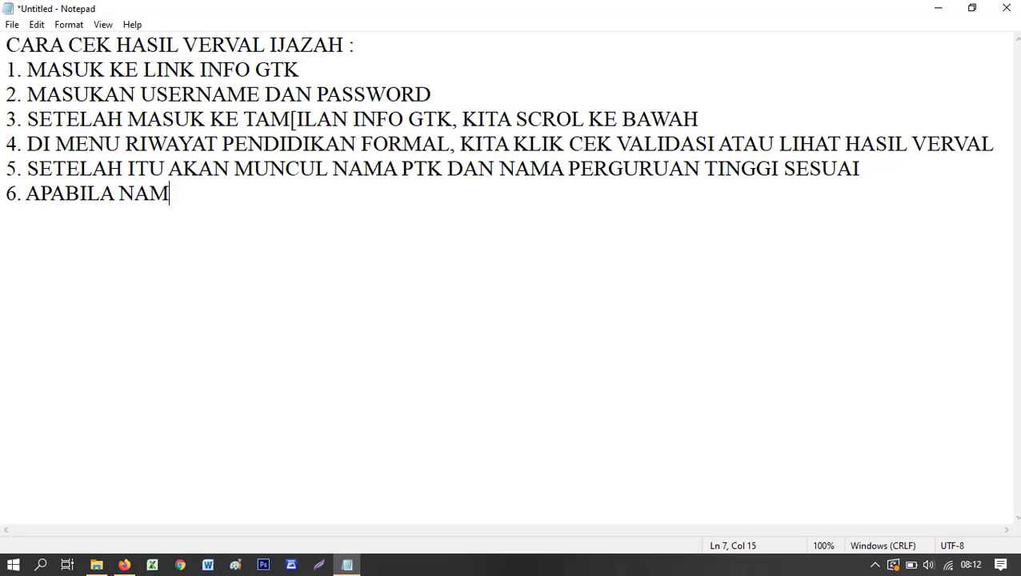
{"action": "key", "text": "BackSpace"}
{"action": "key", "text": "BackSpace"}
{"action": "key", "text": "BackSpace"}
{"action": "type", "text": "ID"}
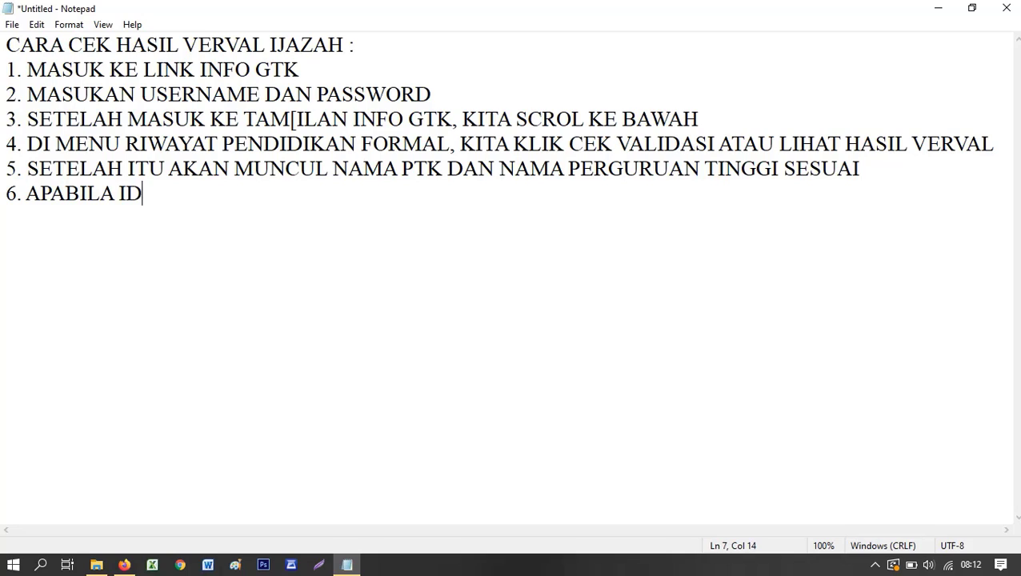
{"action": "type", "text": "ENTITAS D"}
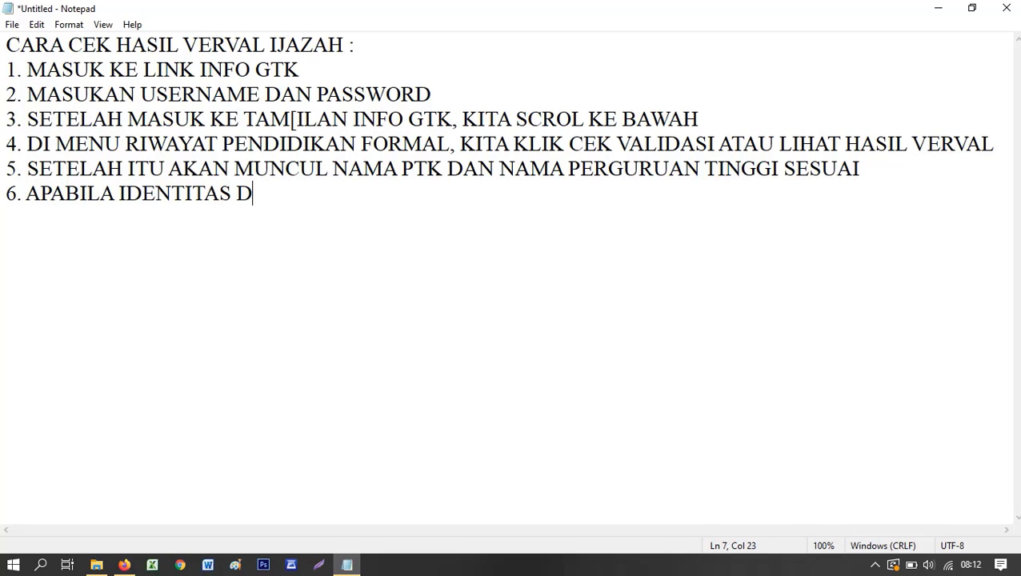
{"action": "type", "text": "I MENU TER"}
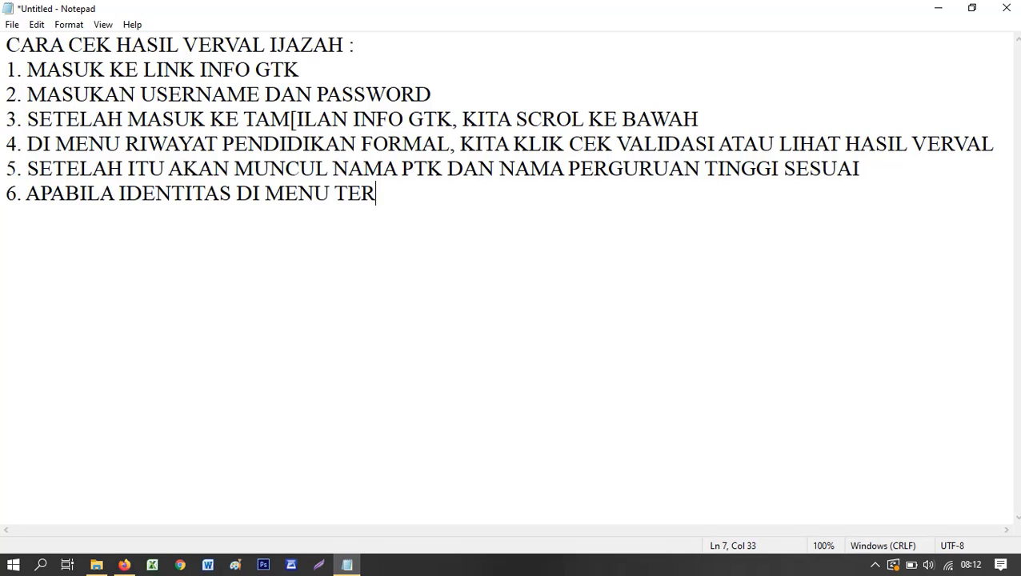
{"action": "type", "text": "SEBUT SUDAH"}
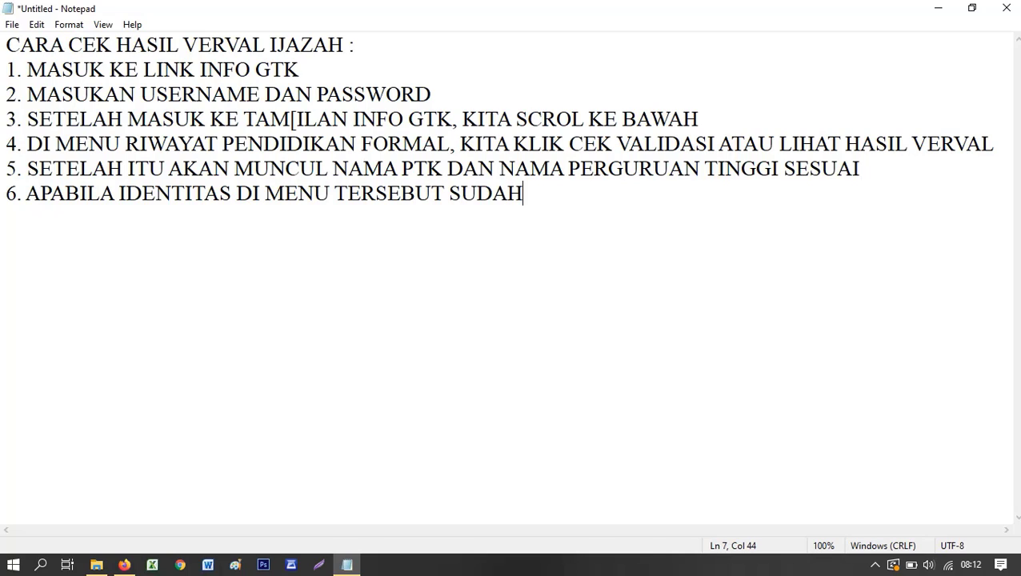
{"action": "type", "text": " BENAR,"}
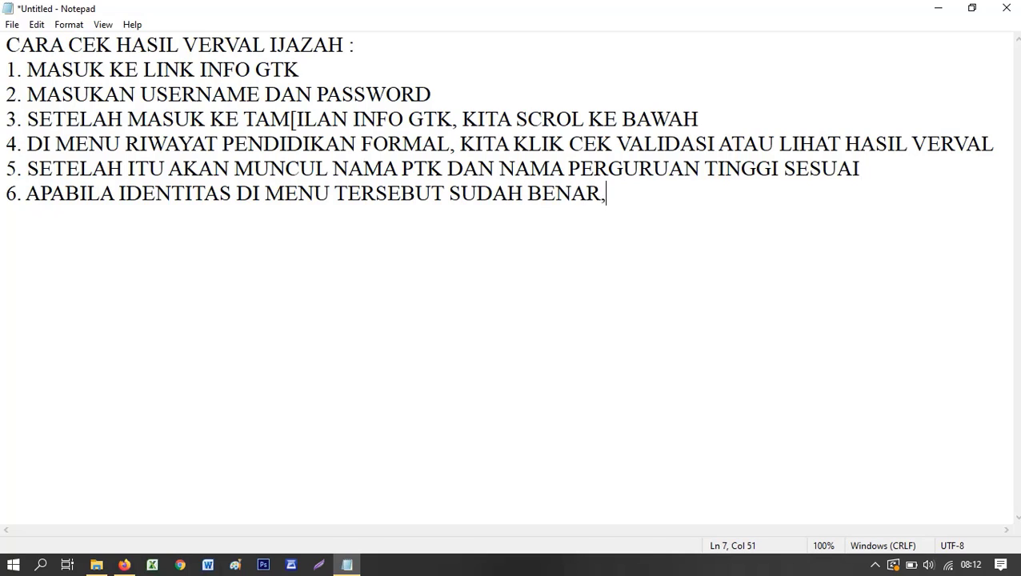
{"action": "type", "text": " MAKA"}
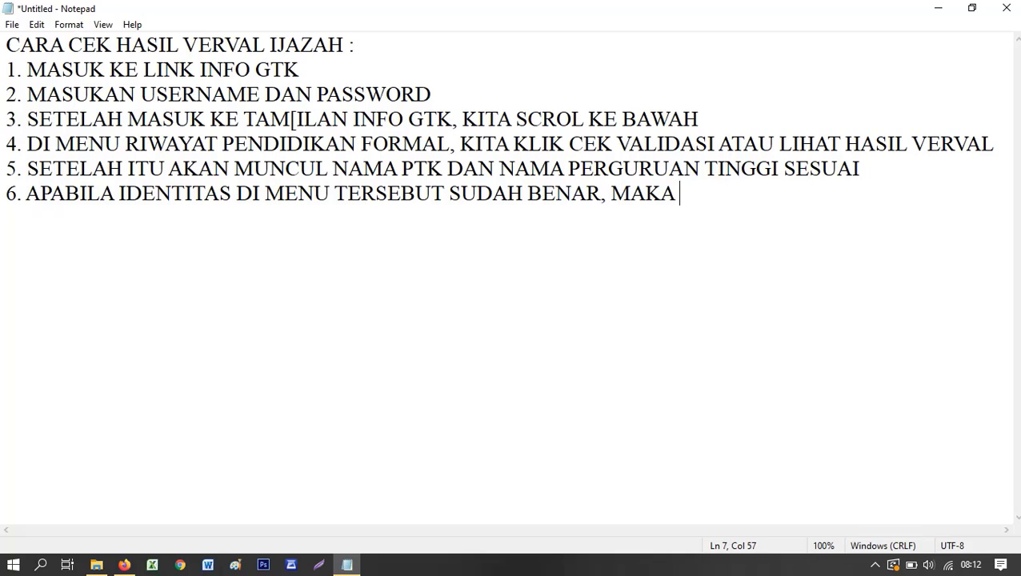
{"action": "type", "text": " IJAZAH SU"}
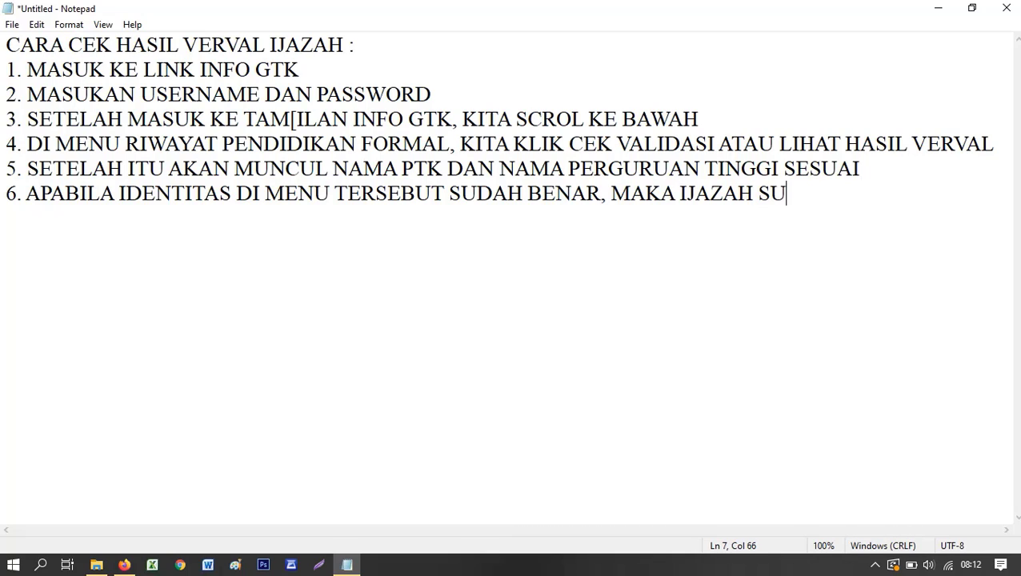
{"action": "type", "text": "DAH BERHASIL"}
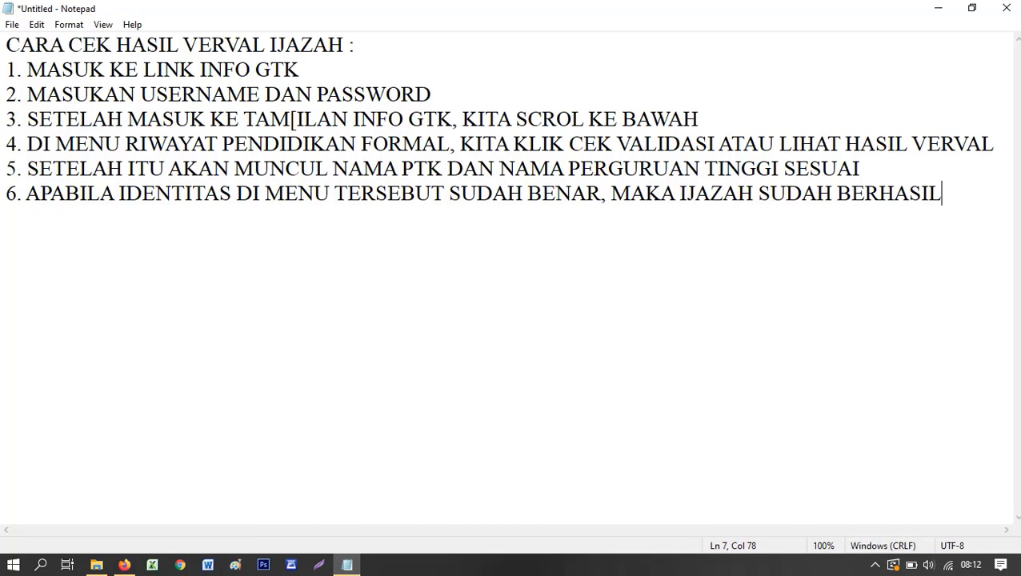
{"action": "type", "text": " DI VERVA"}
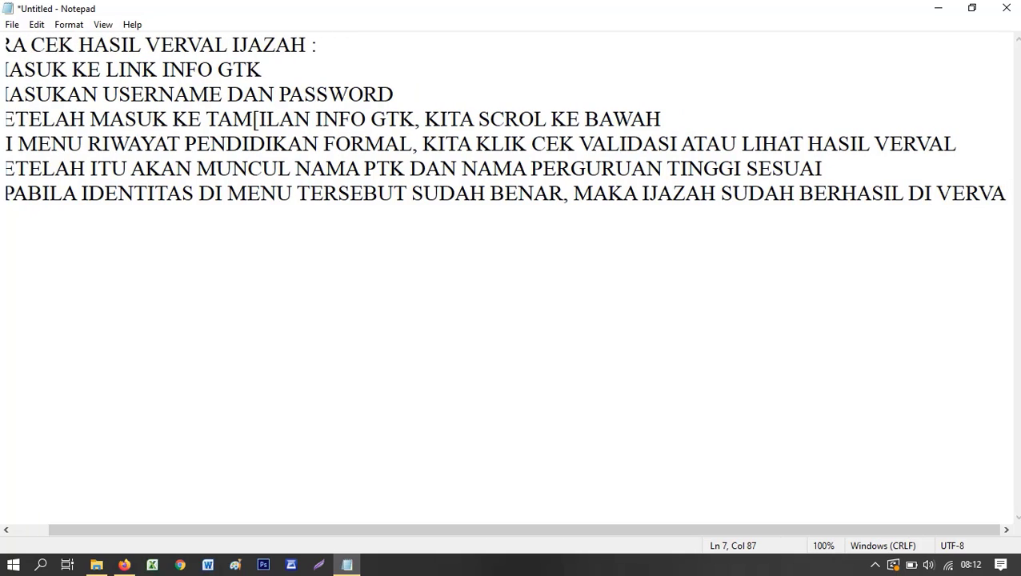
{"action": "type", "text": "L"}
{"action": "key", "text": "Return"}
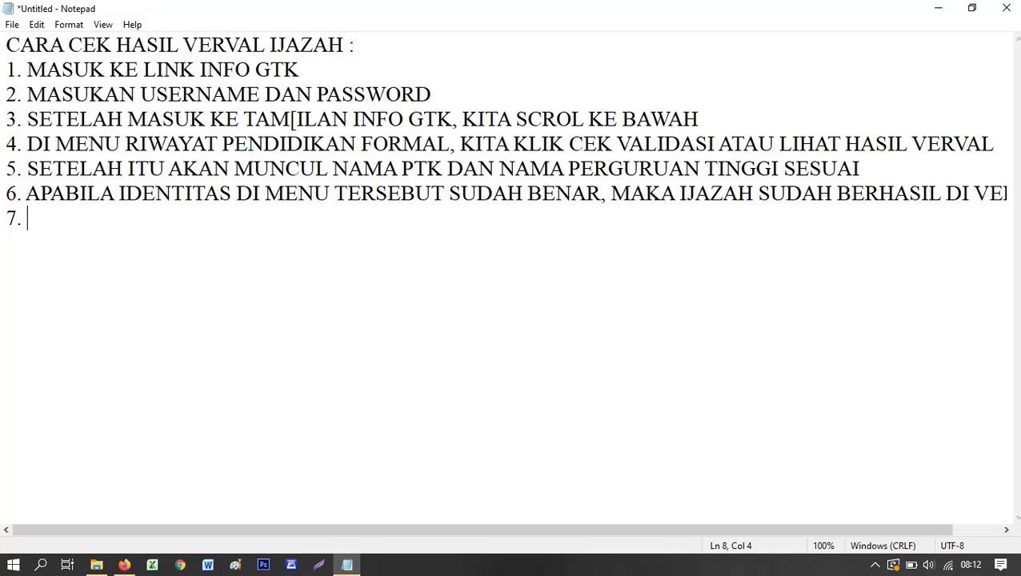
{"action": "left_click", "coordinate": [124, 565]}
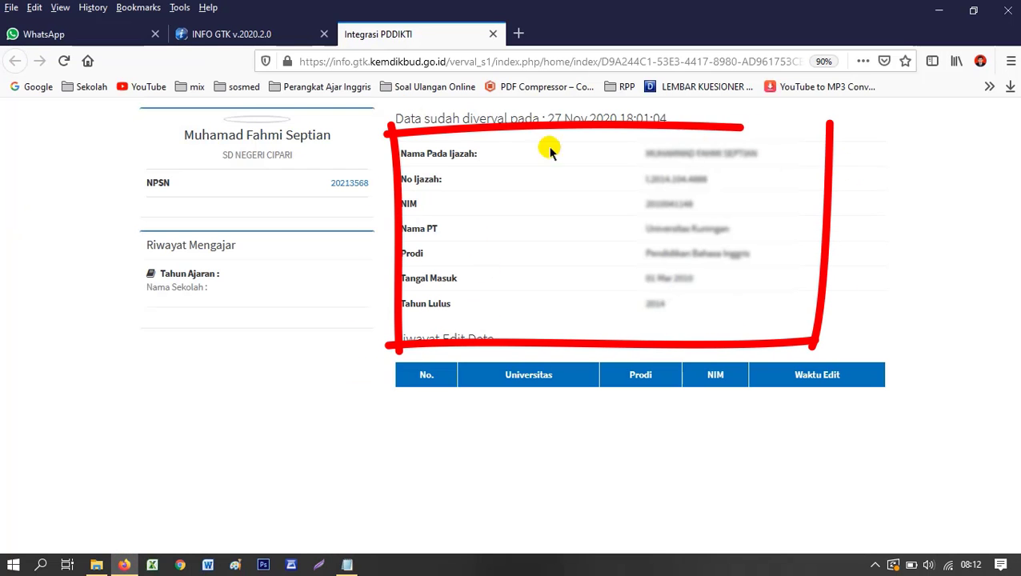
{"action": "left_click", "coordinate": [342, 566]}
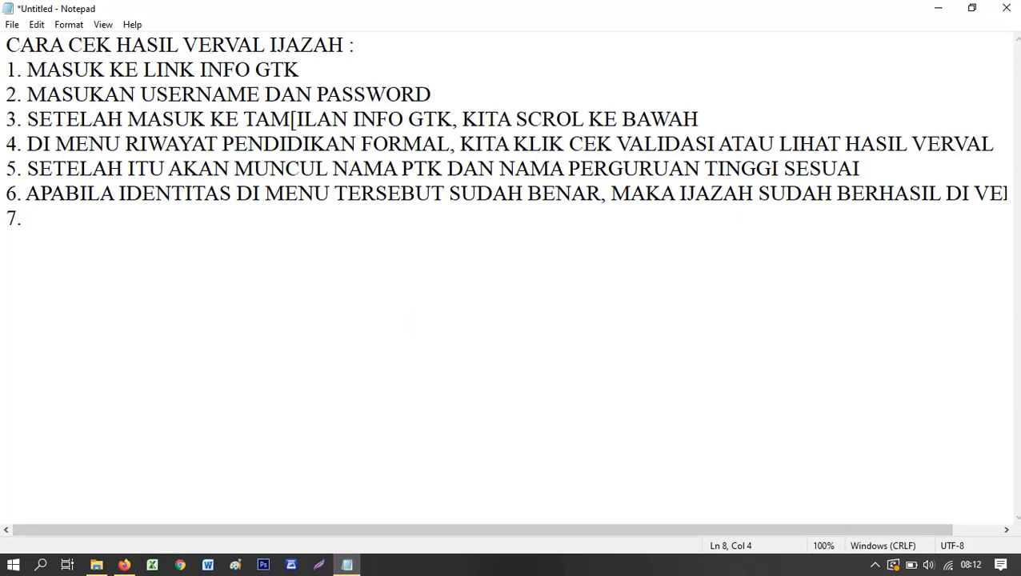
- Type 'SELAMAT MENCOBA' as step 7 and the sign-off 'SALAM SATU SERVER', fixing the typo
{"action": "type", "text": "SELAMAT MENCOBA"}
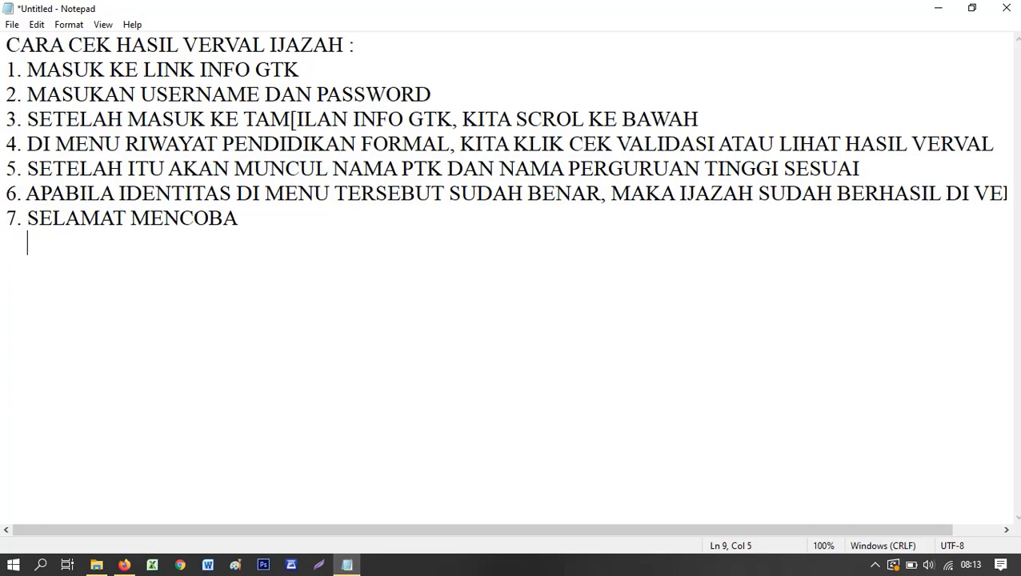
{"action": "type", "text": "SALAM SA"}
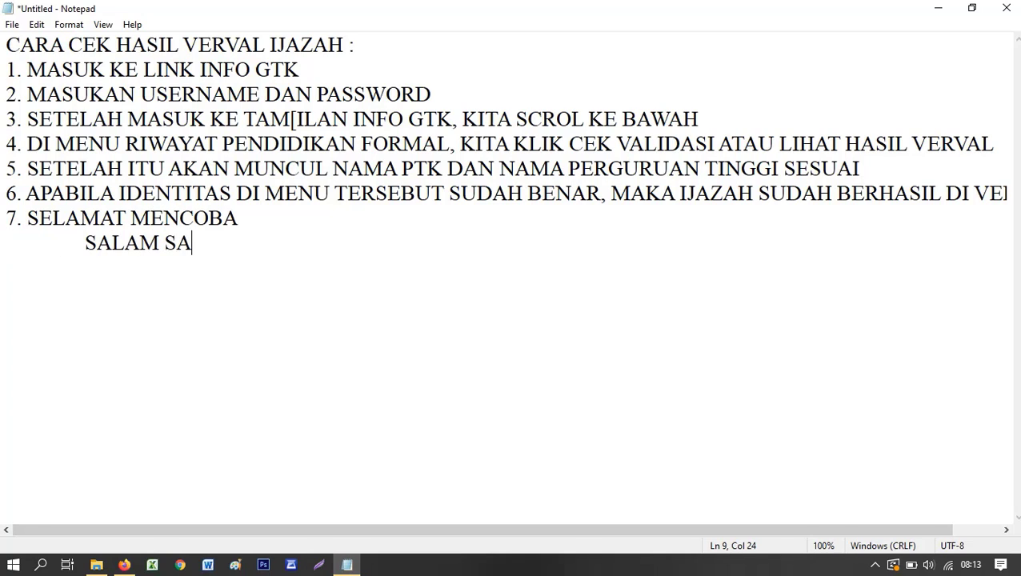
{"action": "type", "text": "TU SEVER"}
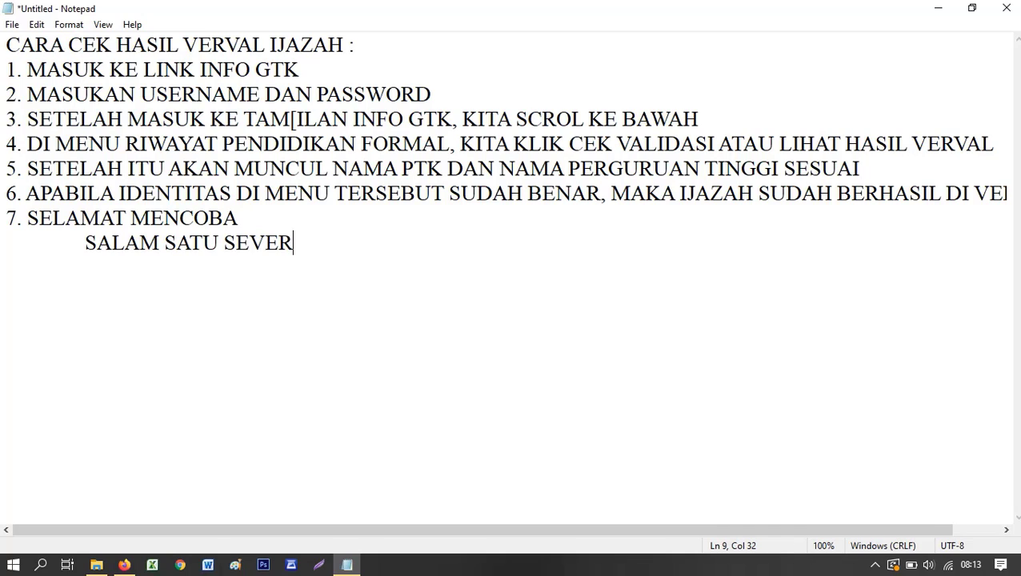
{"action": "key", "text": "BackSpace"}
{"action": "key", "text": "BackSpace"}
{"action": "type", "text": "RVER"}
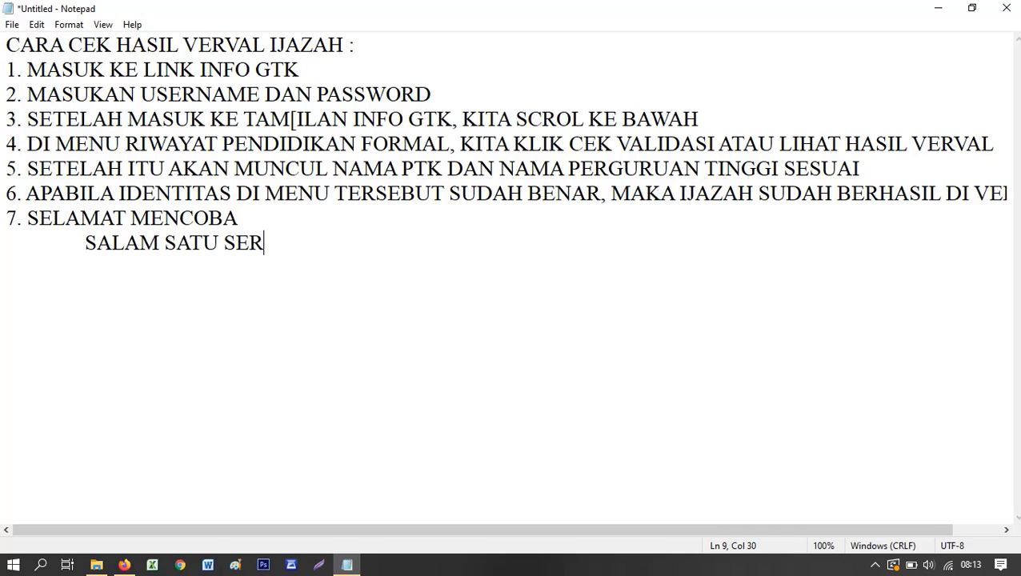